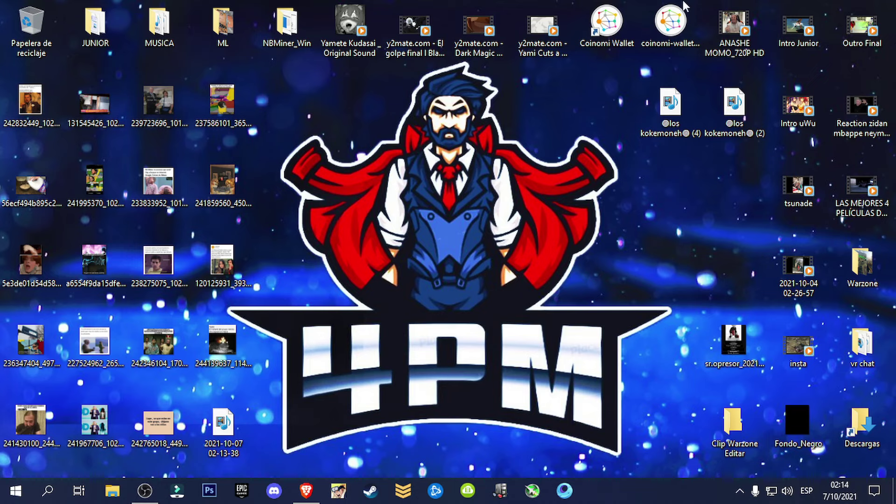
Switch to the Brave browser and bring up the tutorial video on playing Naruto Online in Google Chrome PC
left_click(306, 490)
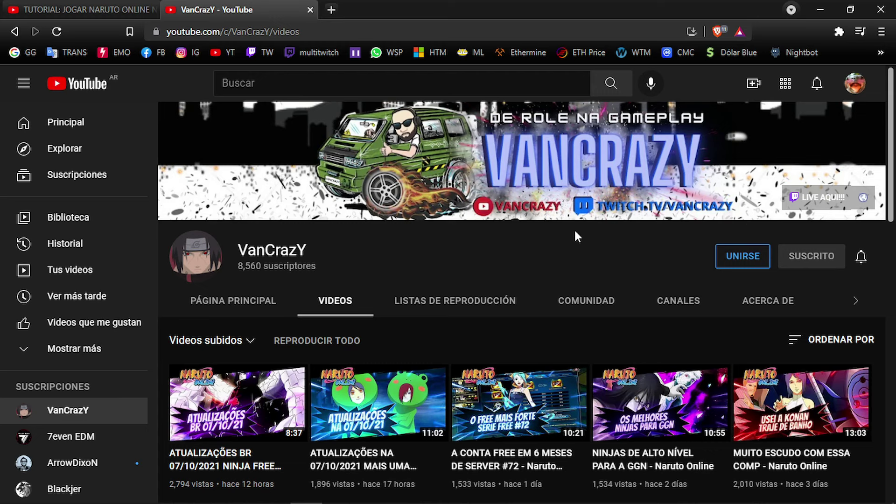
key("ctrl+shift+Tab")
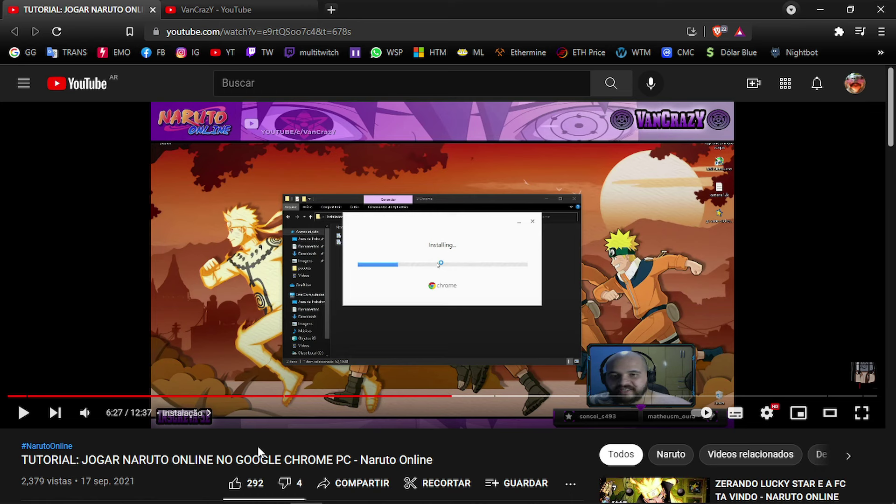
scroll(249, 445, "down", 1)
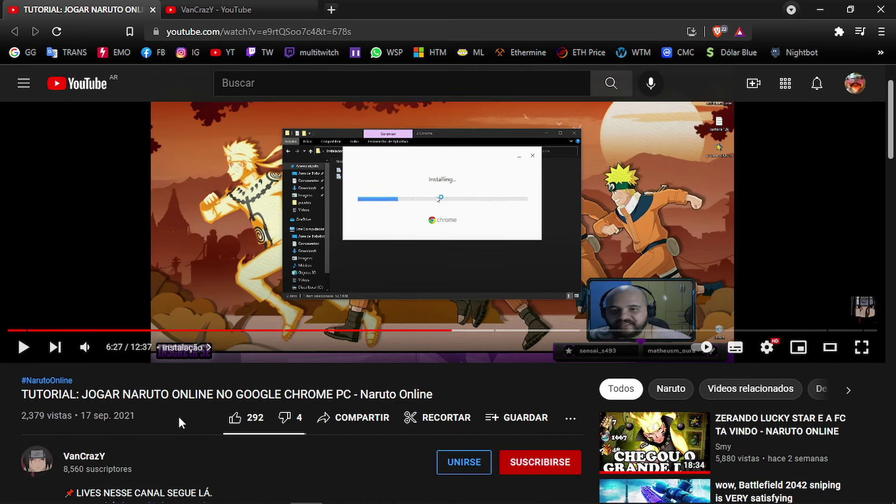
scroll(170, 456, "up", 1)
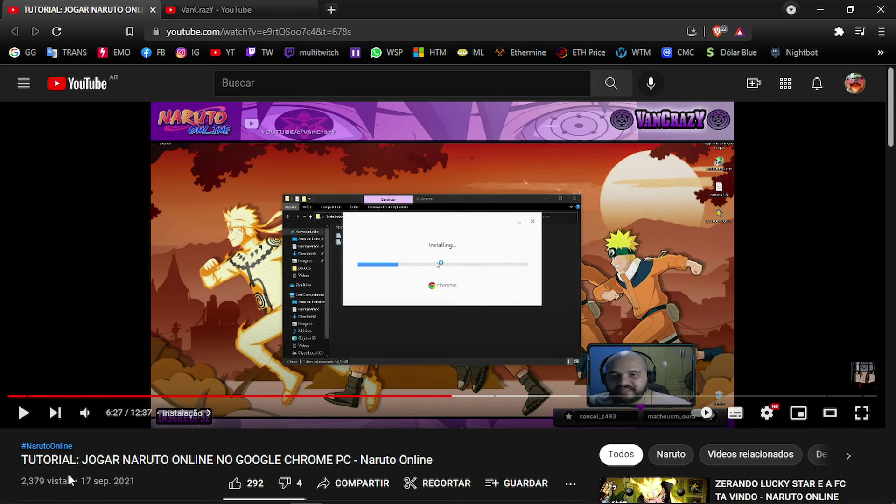
Look through the uploaded videos on the VanCrazY YouTube channel
left_click(196, 10)
left_click(84, 10)
left_click(210, 9)
scroll(490, 429, "down", 3)
scroll(490, 420, "down", 6)
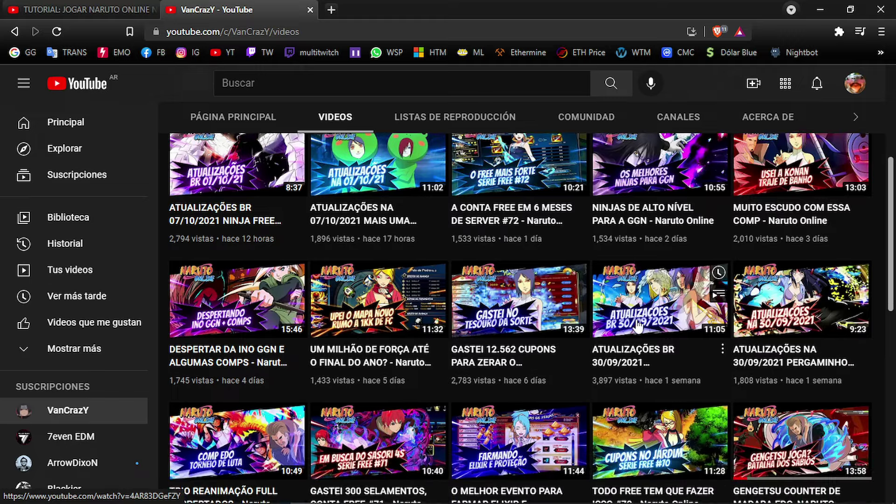
scroll(346, 354, "up", 6)
scroll(346, 355, "up", 4)
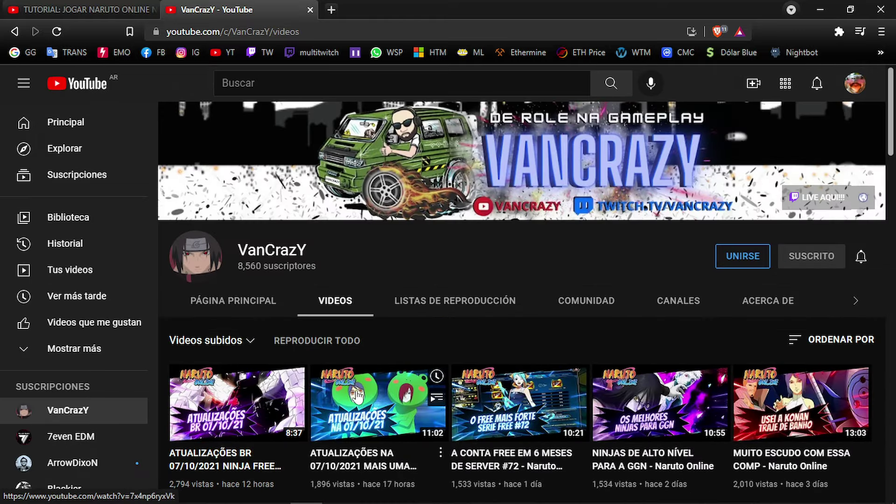
scroll(521, 242, "down", 2)
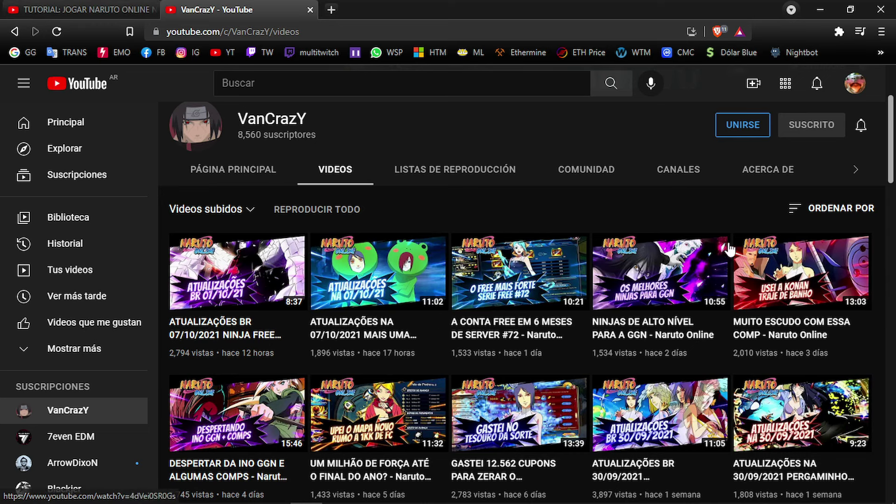
Return to the tutorial video and examine its description and the pinned comment with the download link
left_click(16, 6)
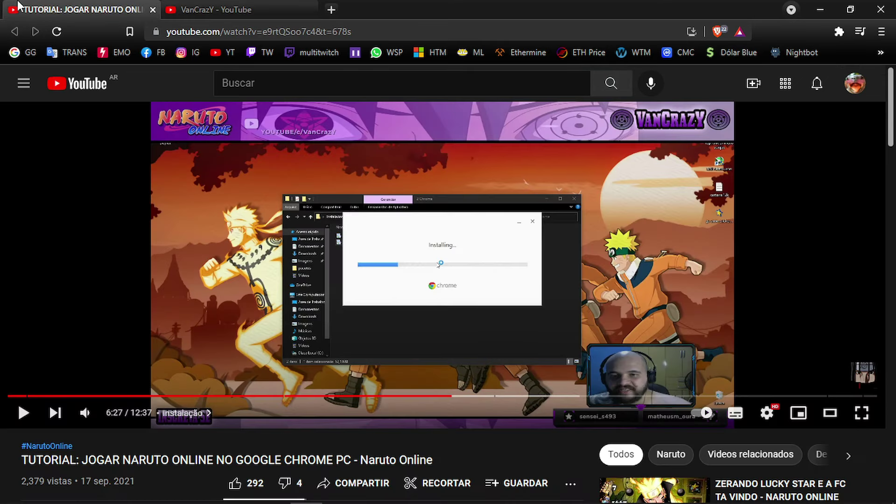
scroll(149, 464, "down", 5)
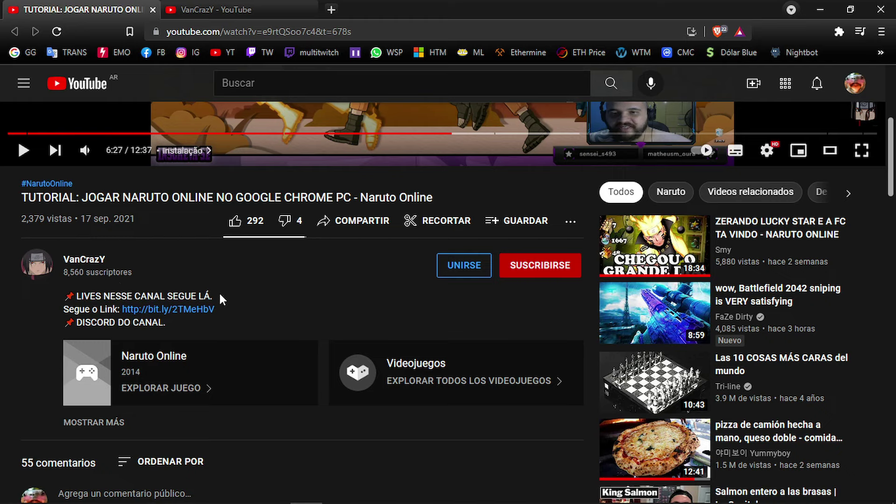
scroll(103, 223, "down", 8)
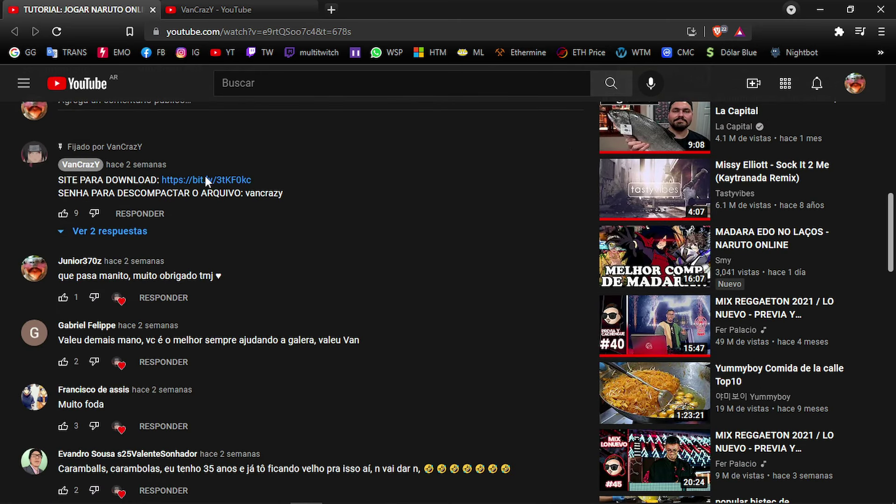
scroll(318, 350, "up", 2)
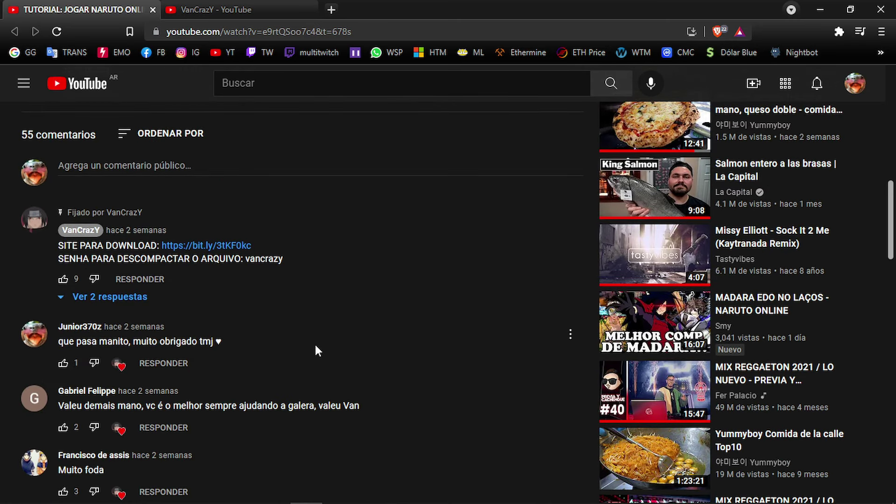
scroll(187, 337, "up", 3)
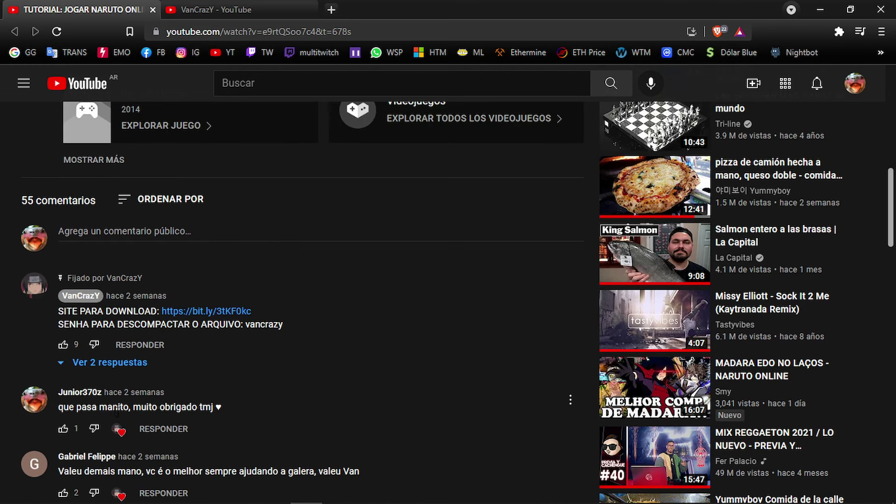
scroll(146, 355, "up", 3)
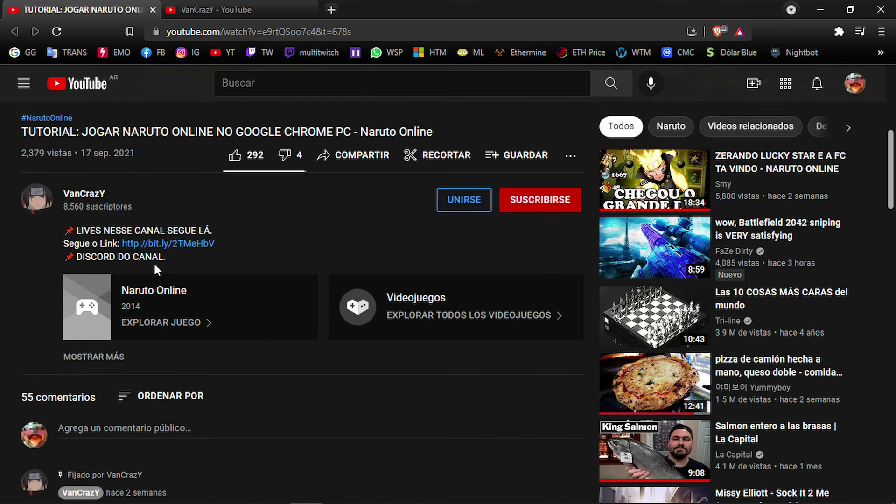
Expand the video description and view the linked Twitch channel in a separate tab, closing that tab when done
left_click(112, 359)
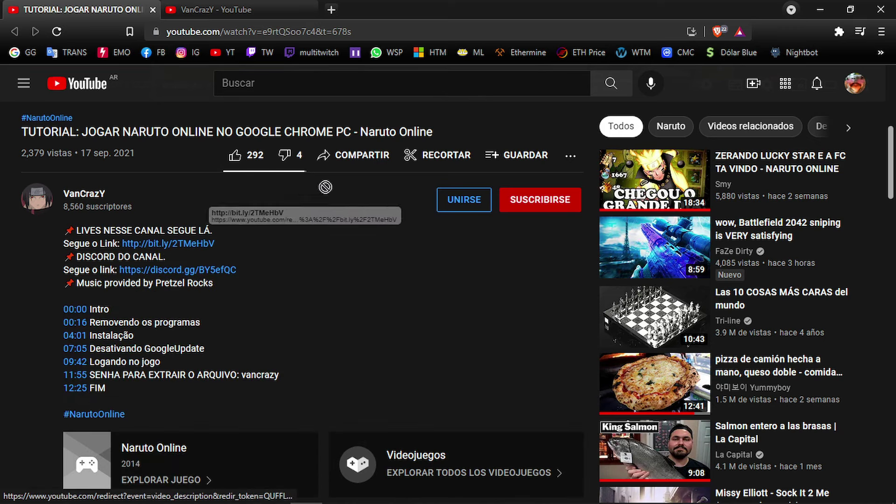
left_click(156, 247)
left_click(383, 7)
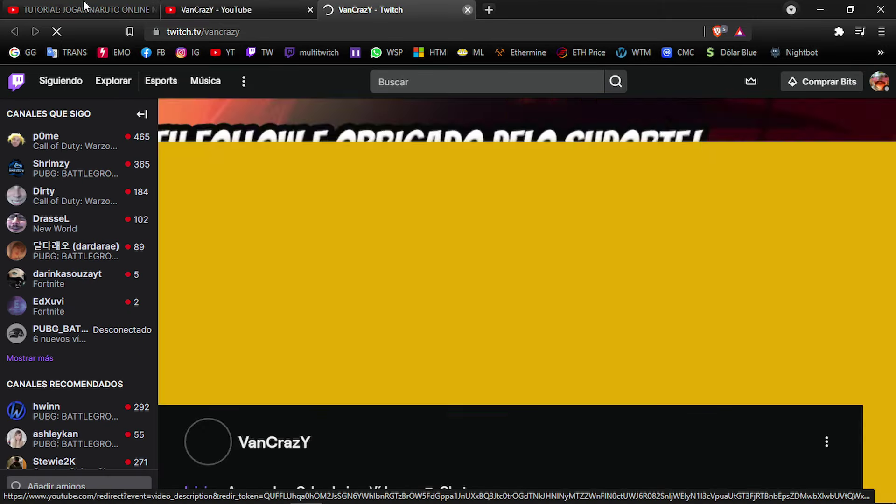
left_click(467, 11)
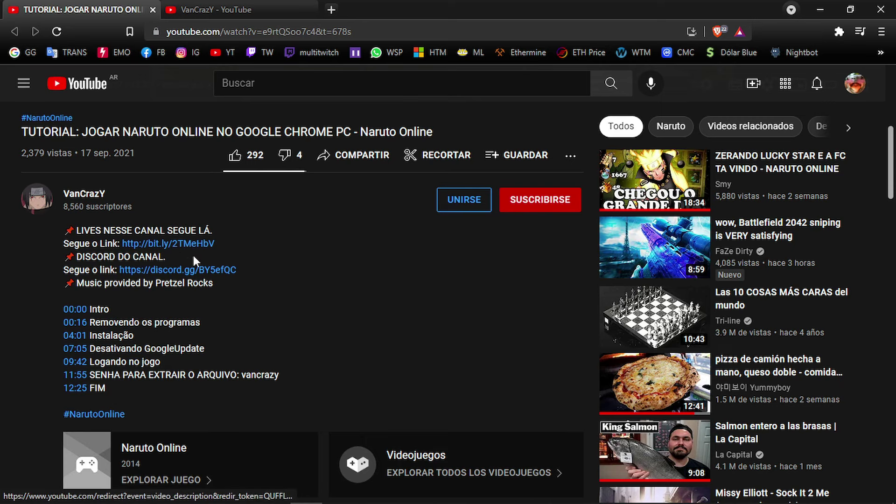
Open the pinned comment's download link in a new tab and save Instaladores.rar from MediaFire to the desktop
scroll(193, 255, "down", 6)
left_click_drag(196, 403, 393, 6)
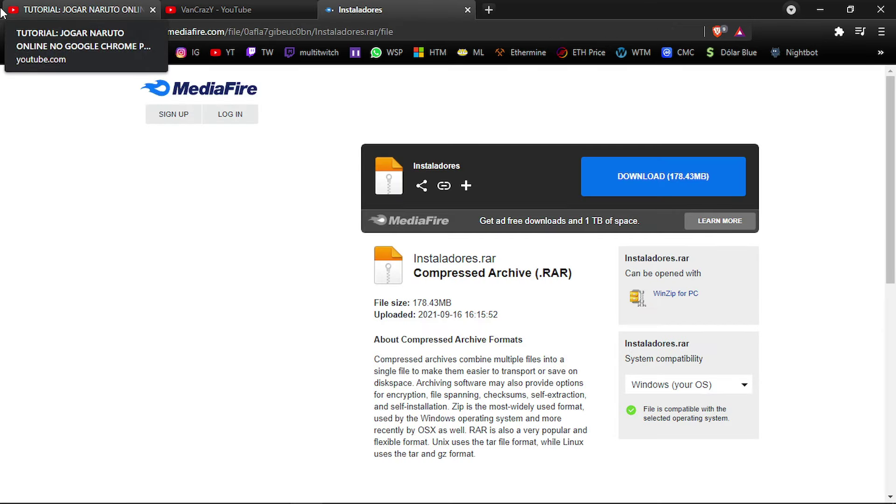
left_click(2, 12)
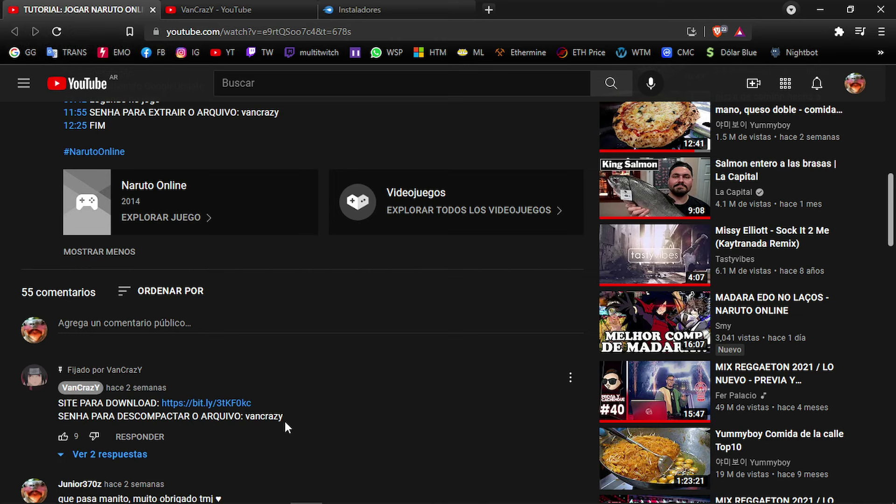
left_click(429, 7)
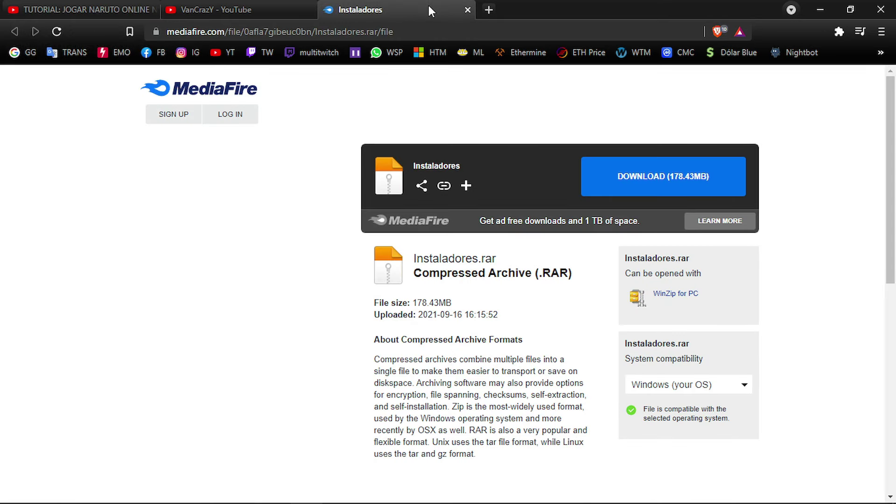
left_click(653, 195)
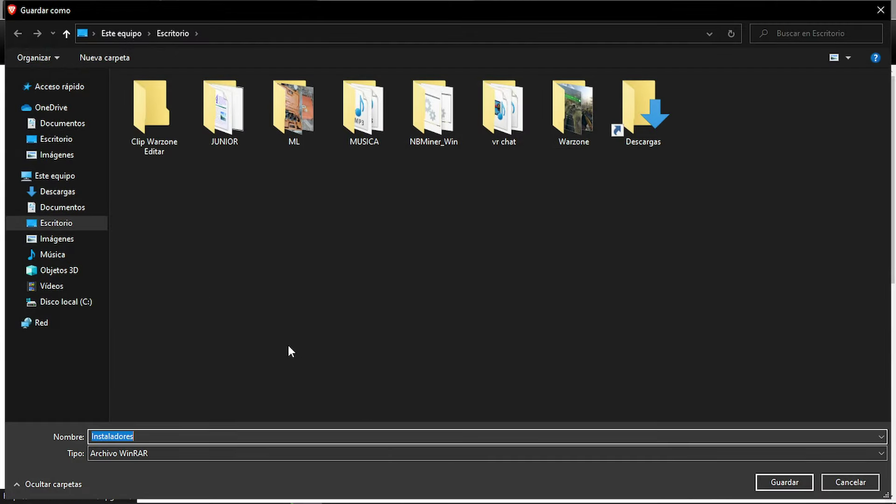
left_click(780, 481)
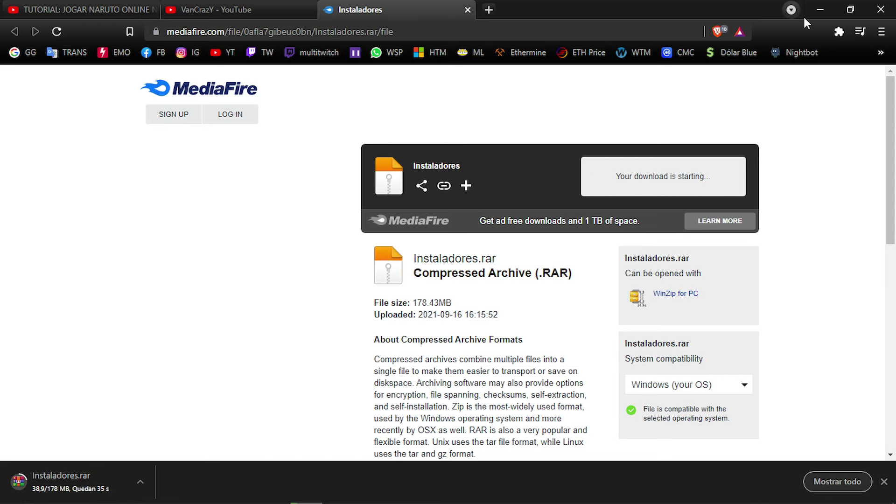
Check the progress of the Instaladores.rar download from the desktop and the browser
left_click(821, 14)
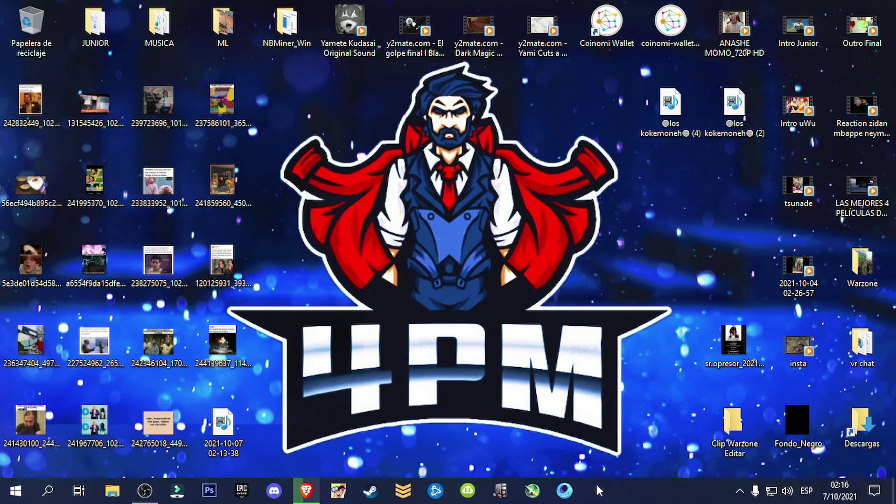
left_click(740, 491)
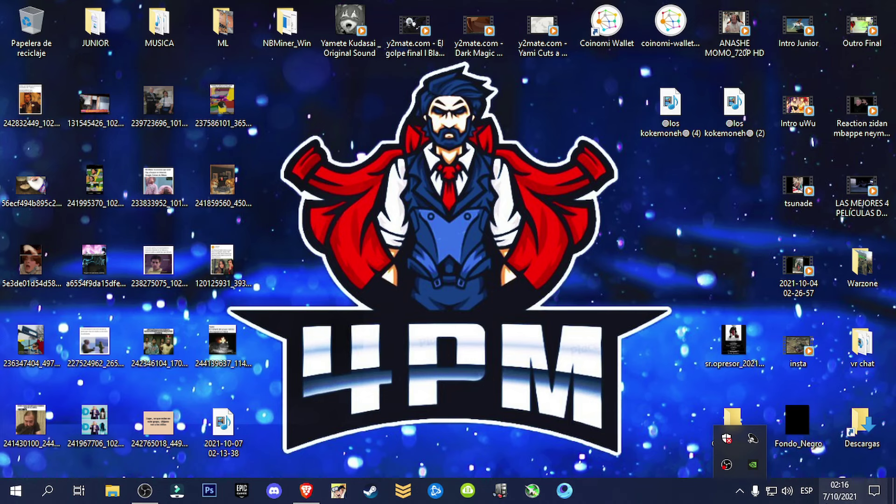
right_click(485, 200)
left_click(513, 233)
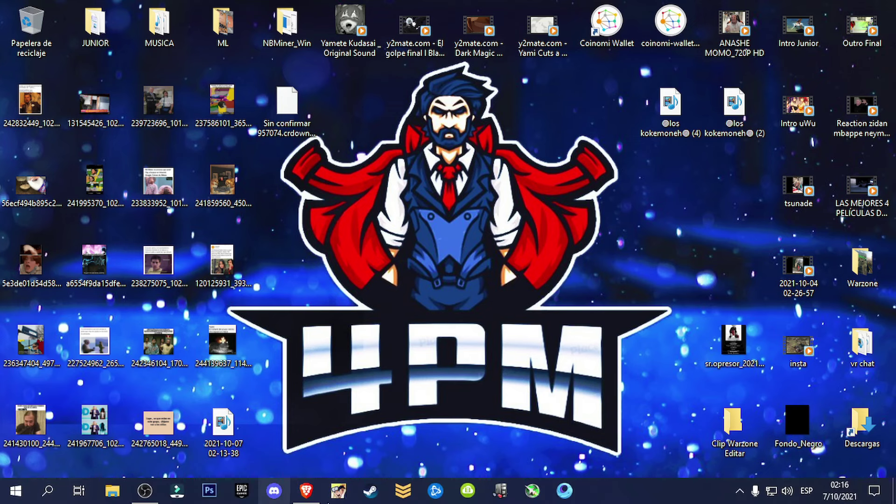
left_click(306, 490)
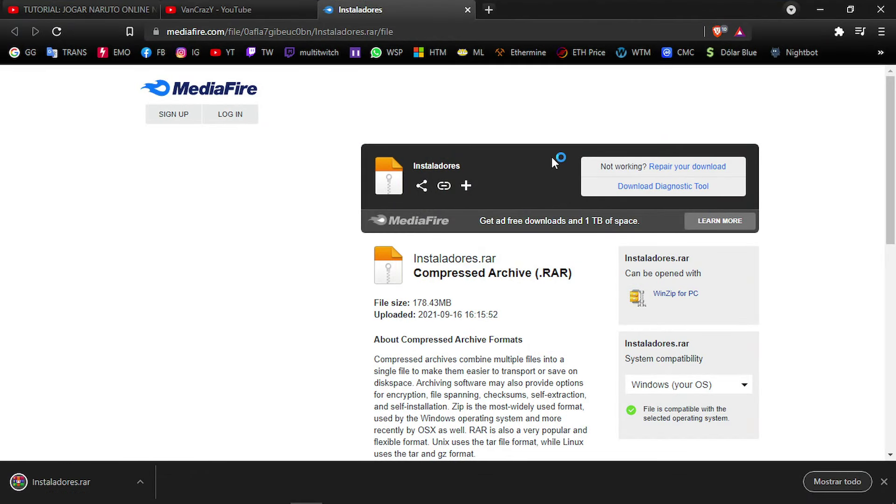
left_click(820, 12)
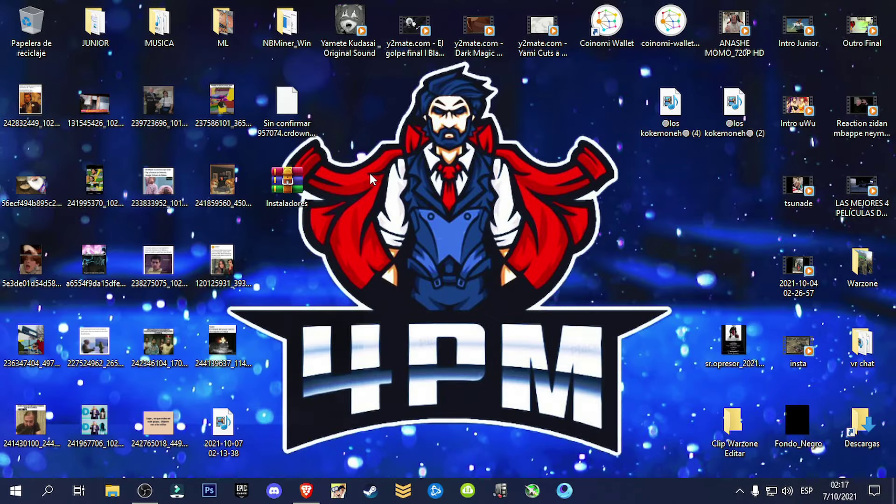
Start extracting the Instaladores archive directly onto the desktop
right_click(371, 175)
right_click(299, 186)
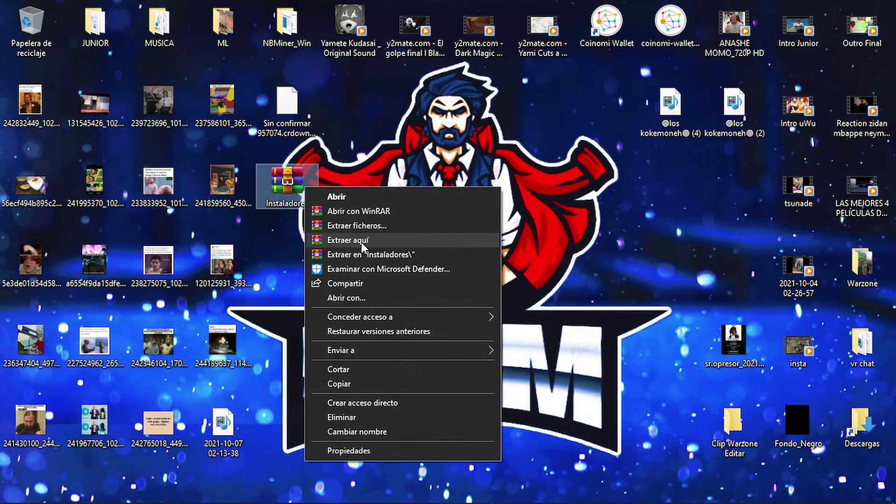
left_click(388, 236)
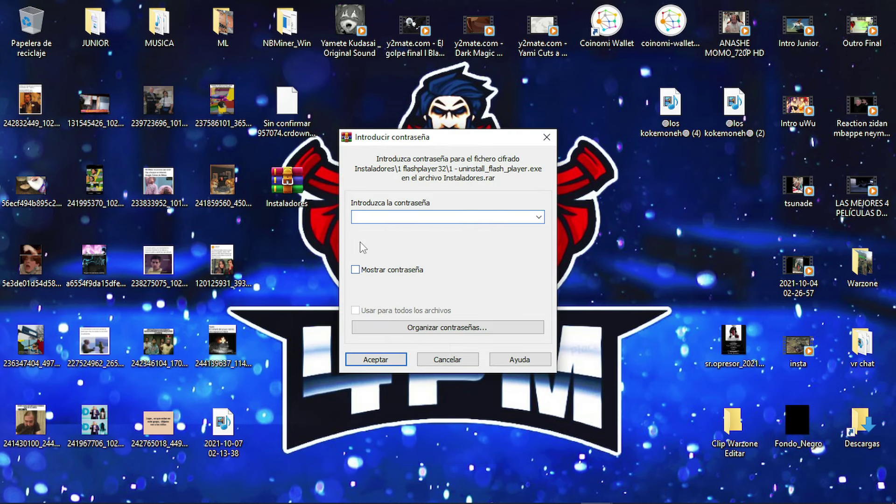
Copy the archive password from the video's pinned comment and paste it into the visible password field to complete the extraction
key("alt+Tab")
key("alt+Tab")
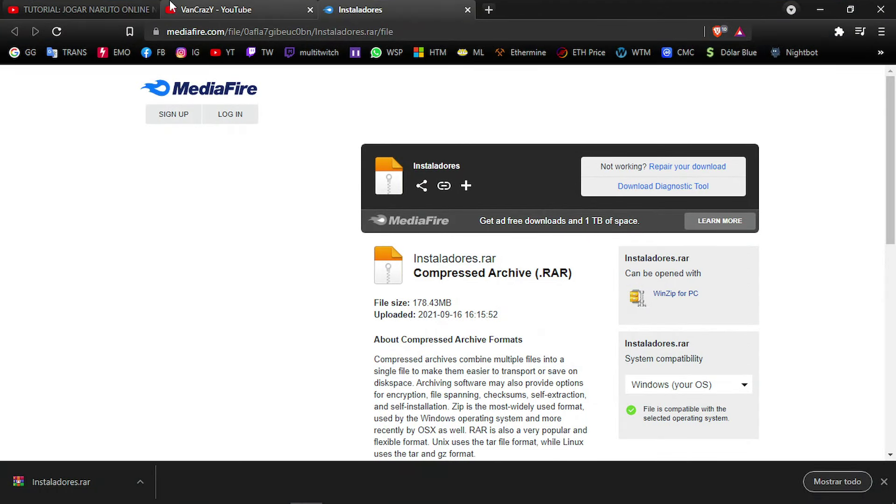
left_click(140, 10)
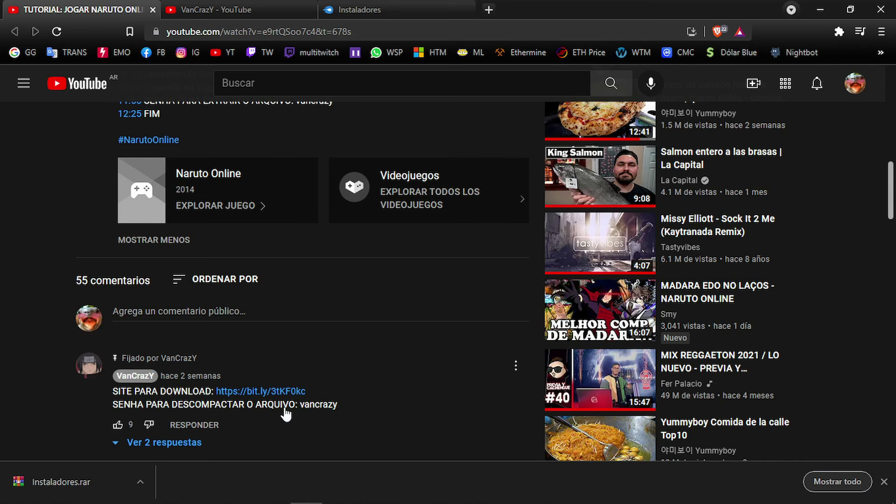
left_click_drag(345, 405, 300, 405)
right_click(303, 404)
left_click(336, 343)
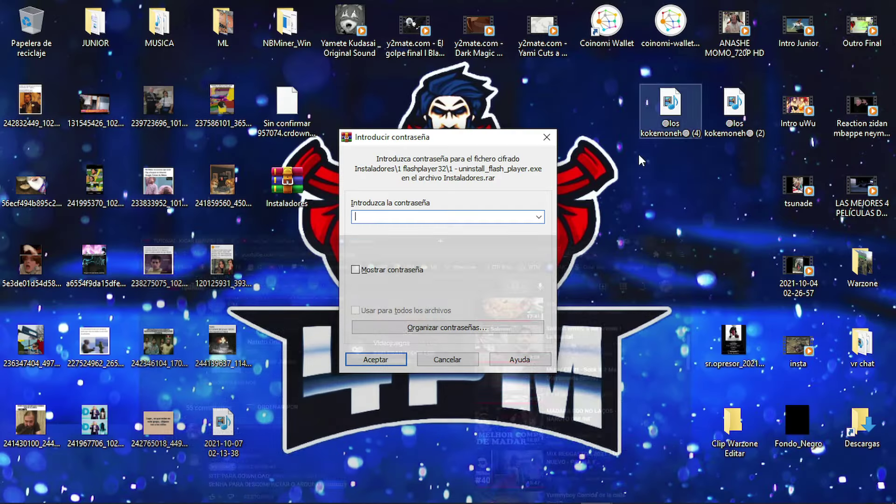
key("ctrl+v")
left_click(356, 270)
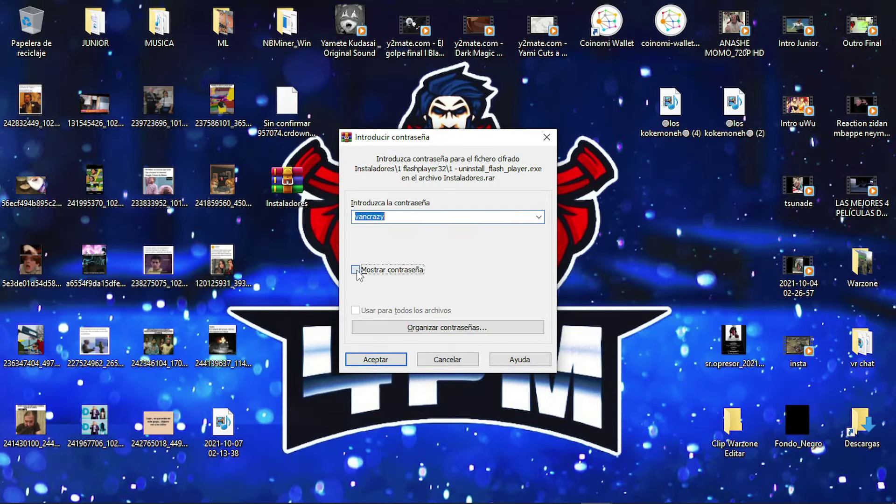
left_click(374, 359)
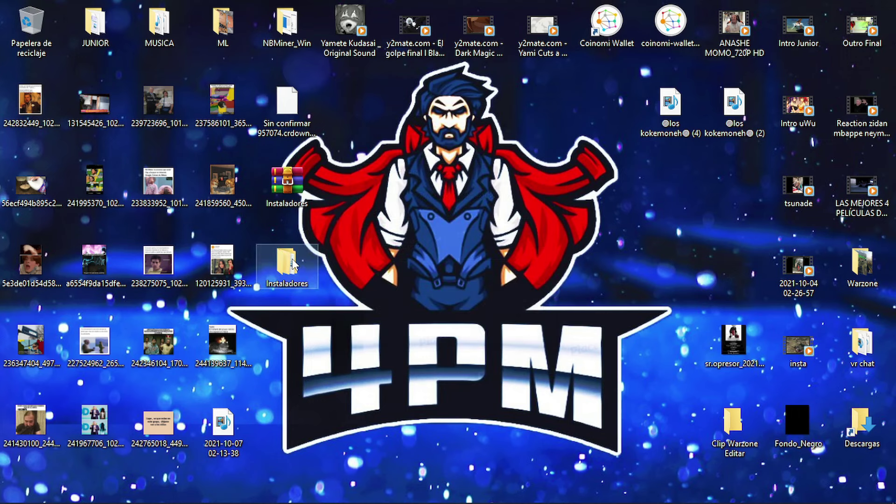
Open the extracted Instaladores folder and select the 1 flashplayer32 folder
double_click(293, 264)
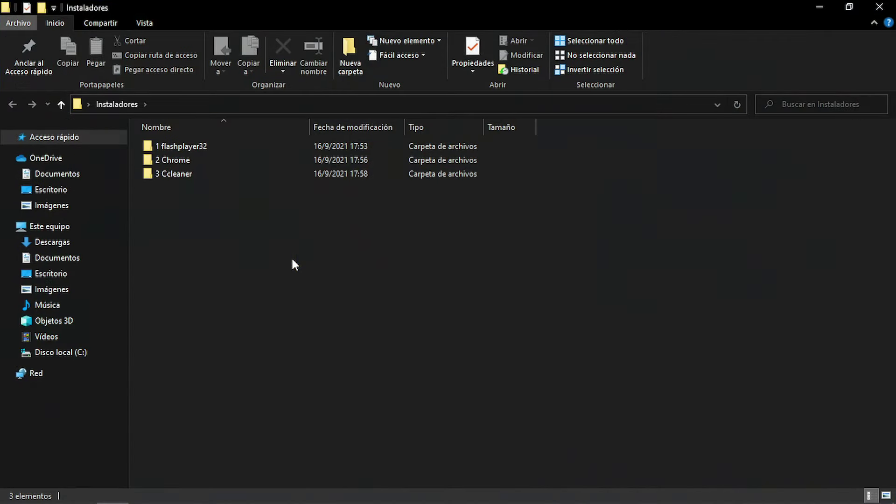
left_click(174, 146)
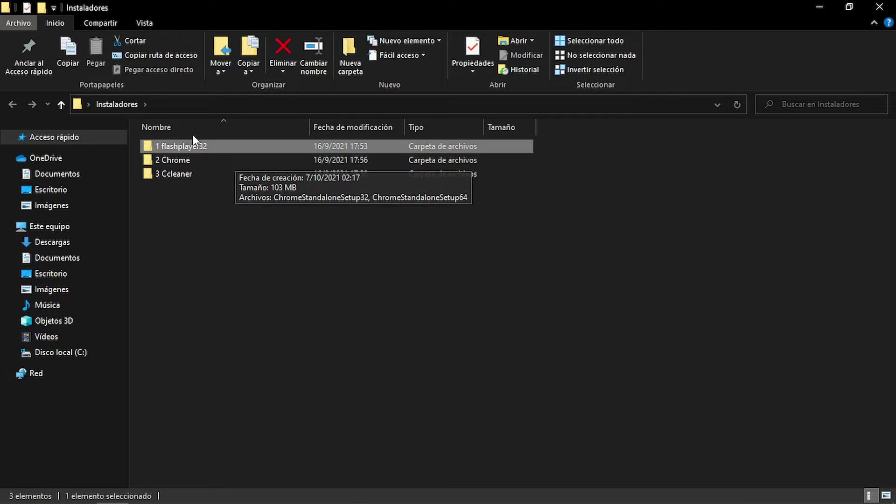
Run the 3 - flashplayer32_0r0_344_winpep installer from the 1 flashplayer32 folder as administrator
left_click(175, 161)
left_click(169, 175)
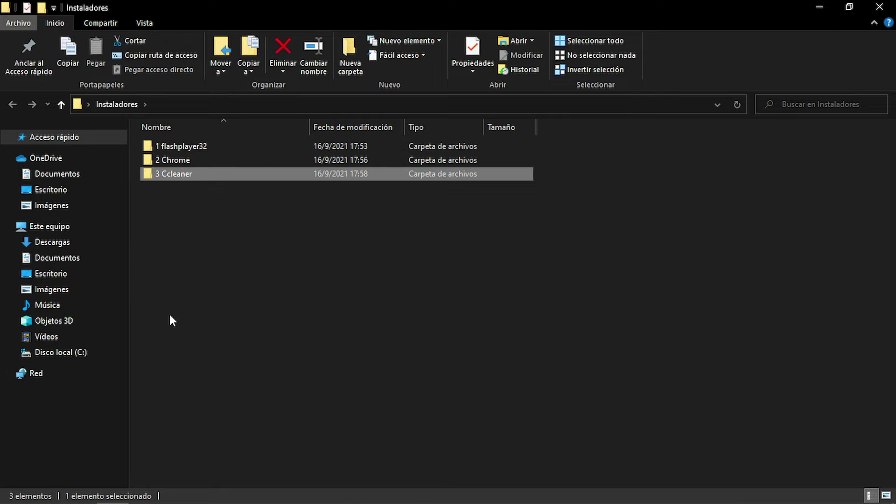
double_click(177, 147)
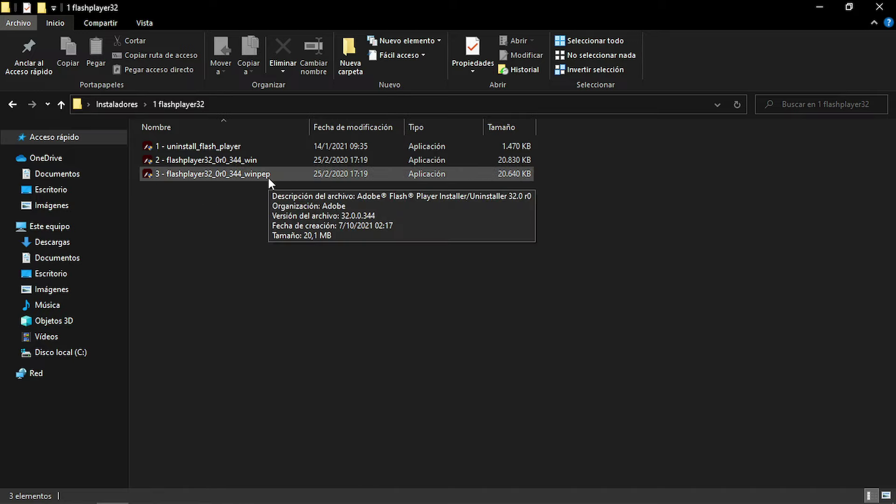
right_click(242, 175)
left_click(283, 199)
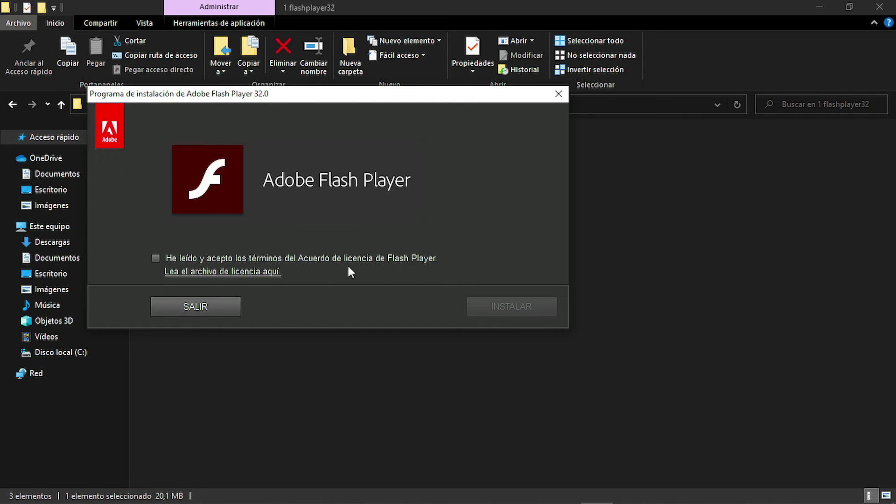
Accept the Flash Player licence, install it with the update preference "No buscar actualizaciones nunca", and finish the installer
left_click(158, 260)
left_click(499, 308)
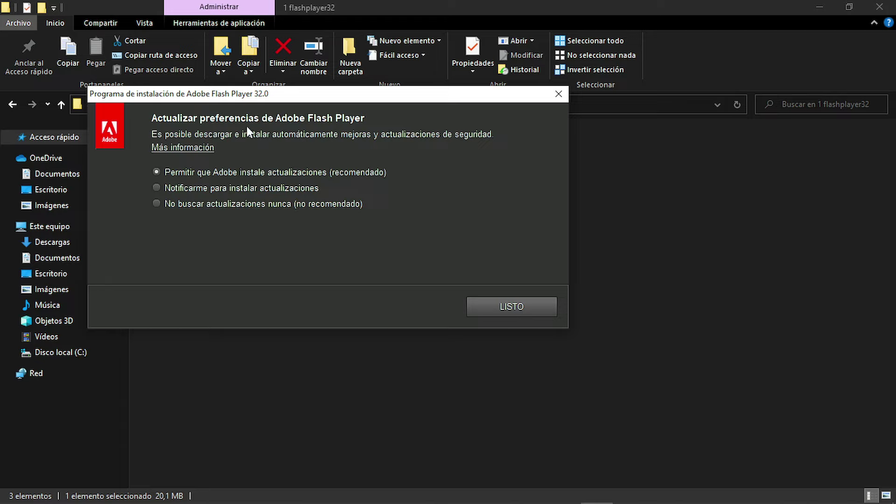
left_click(157, 204)
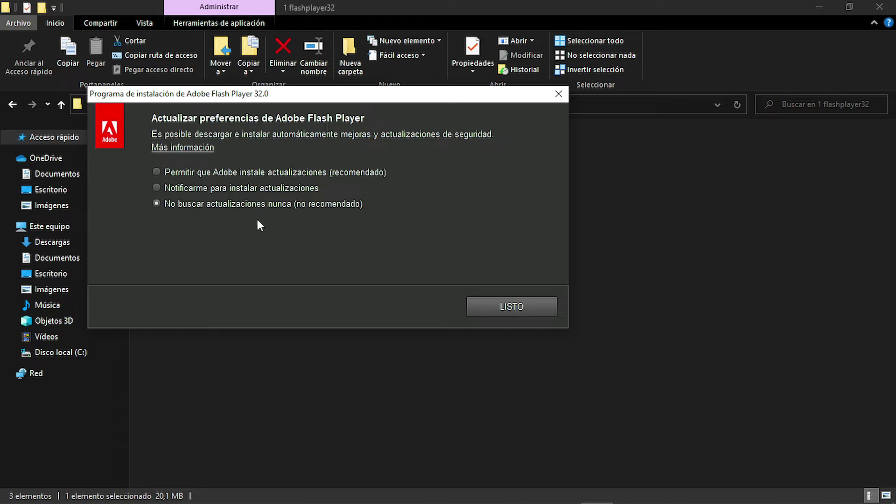
left_click(514, 312)
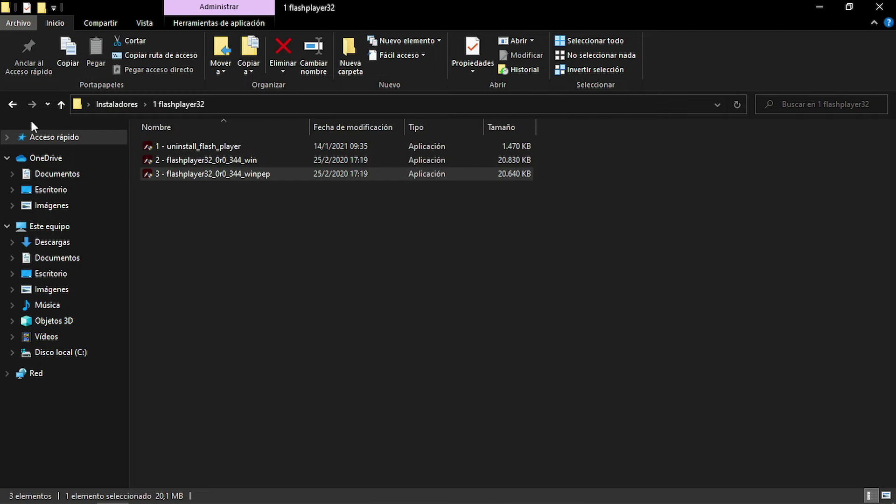
Run the ChromeStandaloneSetup64 installer from the 2 Chrome folder as administrator
left_click(13, 104)
double_click(180, 161)
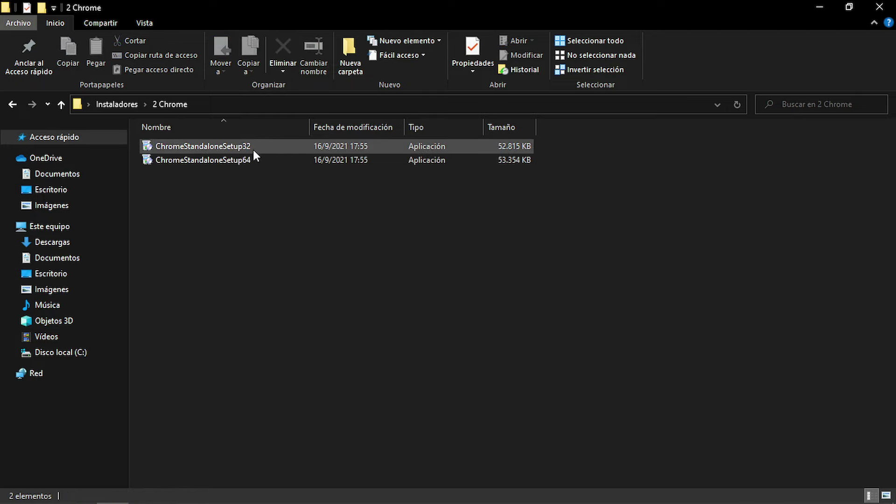
right_click(210, 162)
left_click(236, 187)
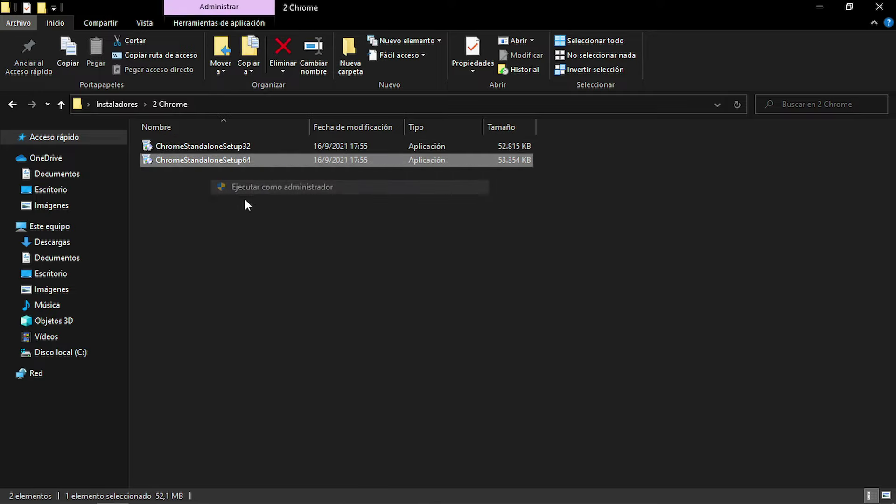
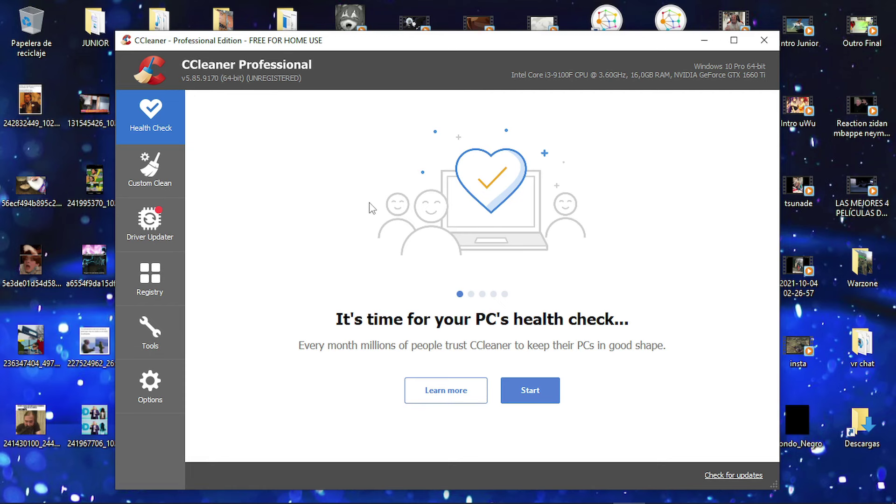
Look through the installed programs in CCleaner and display the scheduled tasks that run at startup
left_click(152, 329)
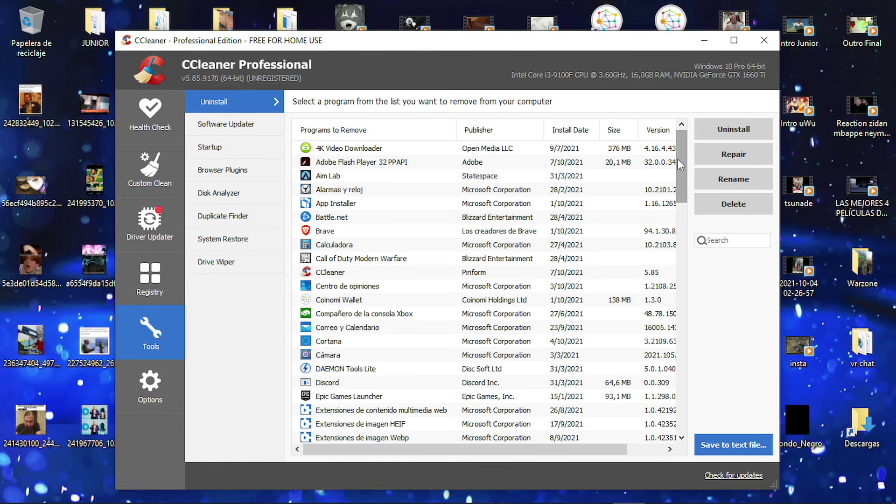
scroll(391, 299, "down", 15)
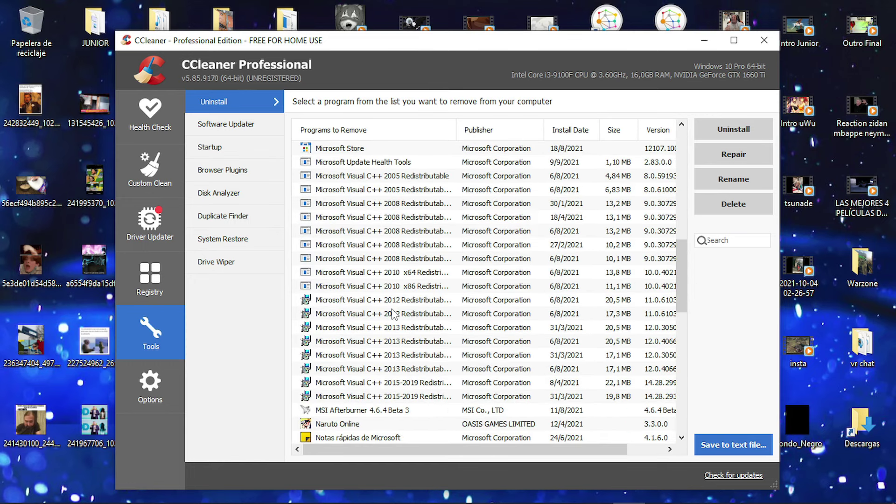
scroll(394, 308, "up", 10)
scroll(396, 303, "up", 5)
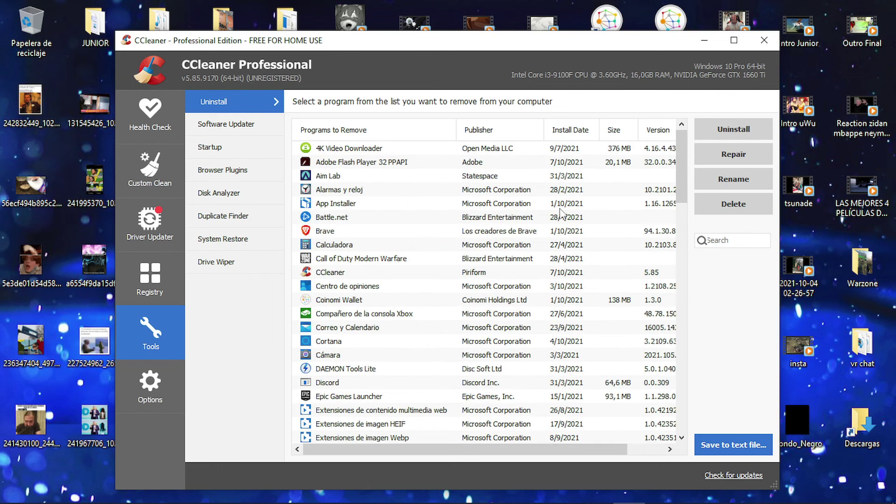
left_click(249, 147)
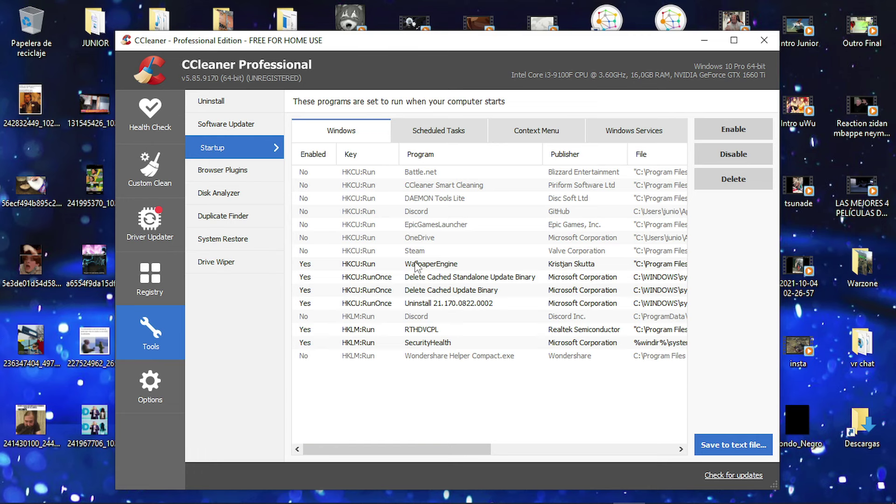
left_click(432, 134)
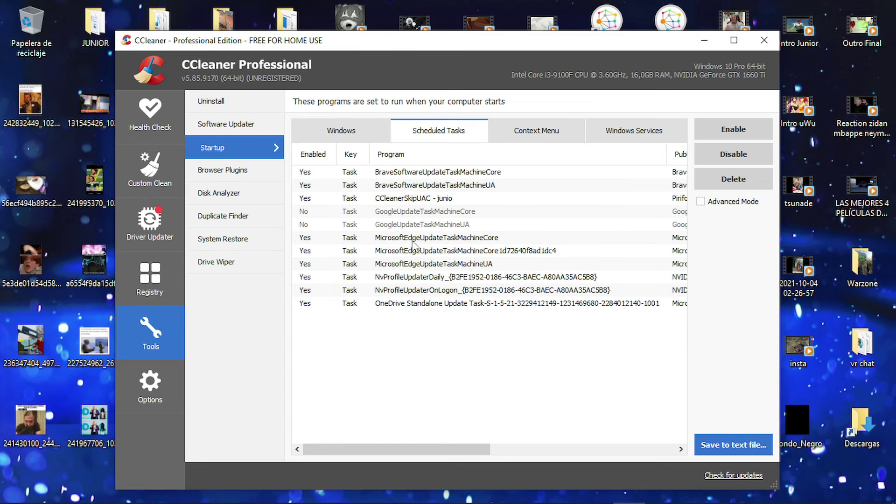
Enable the GoogleUpdateTaskMachineCore and GoogleUpdateTaskMachineUA scheduled tasks
left_click(400, 212)
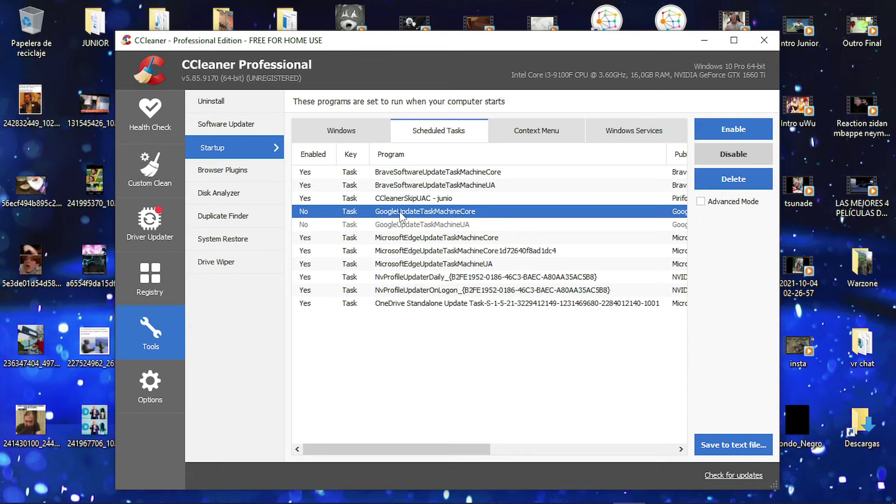
left_click(714, 122)
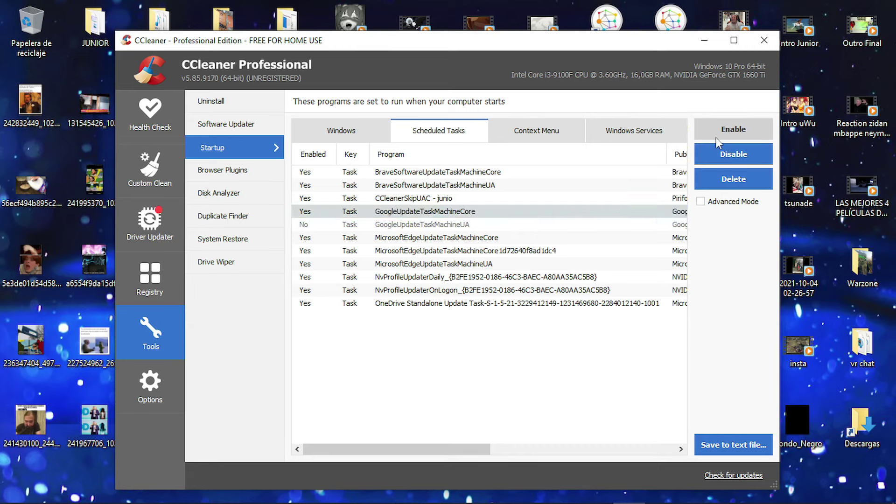
left_click(434, 226)
left_click(713, 135)
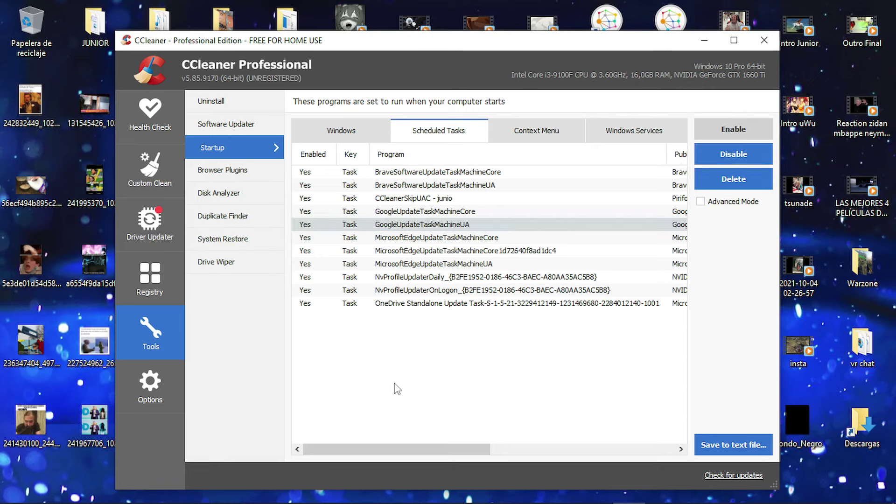
left_click(394, 390)
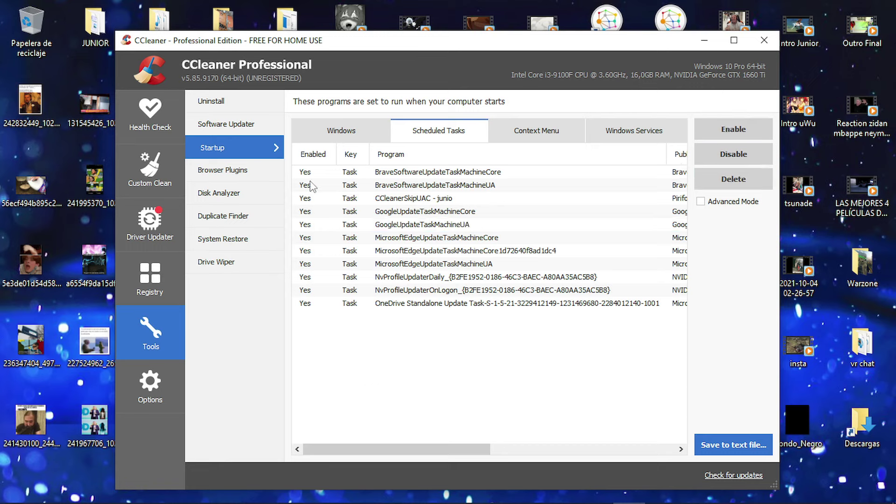
Disable the GoogleUpdateTaskMachineCore and GoogleUpdateTaskMachineUA scheduled tasks
left_click(397, 214)
left_click(735, 154)
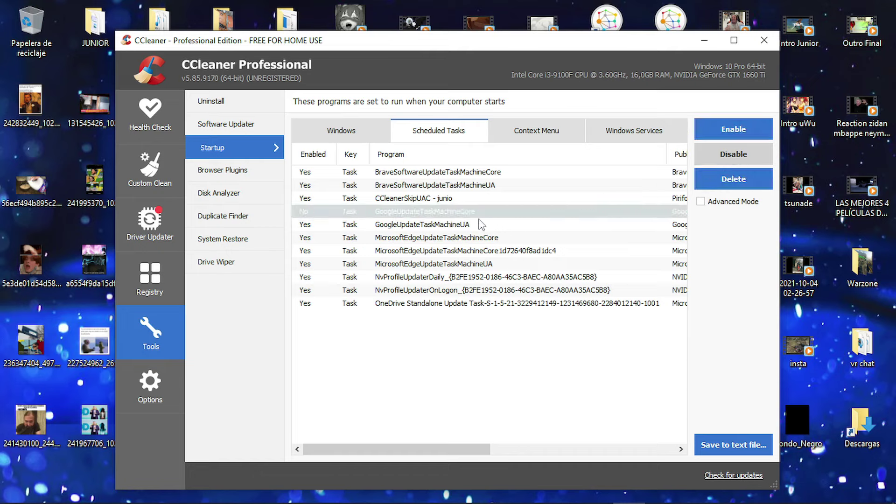
left_click(391, 226)
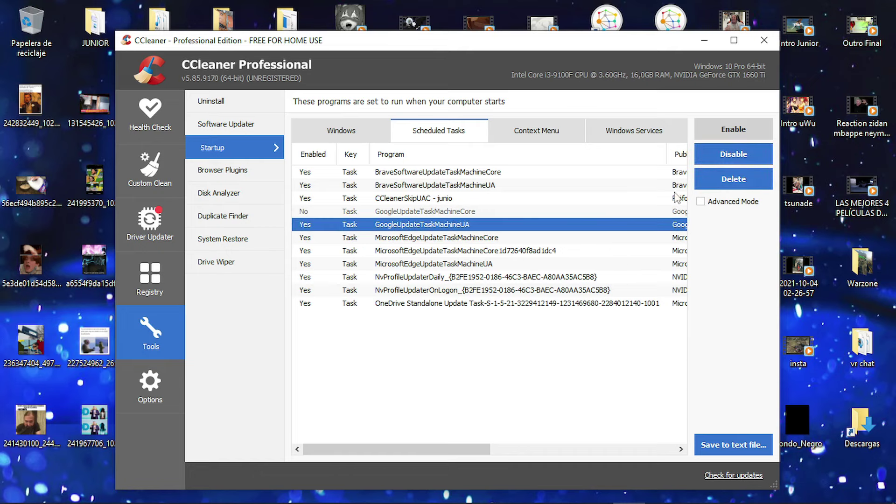
left_click(715, 155)
Check the startup entries for the context menu and Windows services, and close CCleaner
left_click(547, 133)
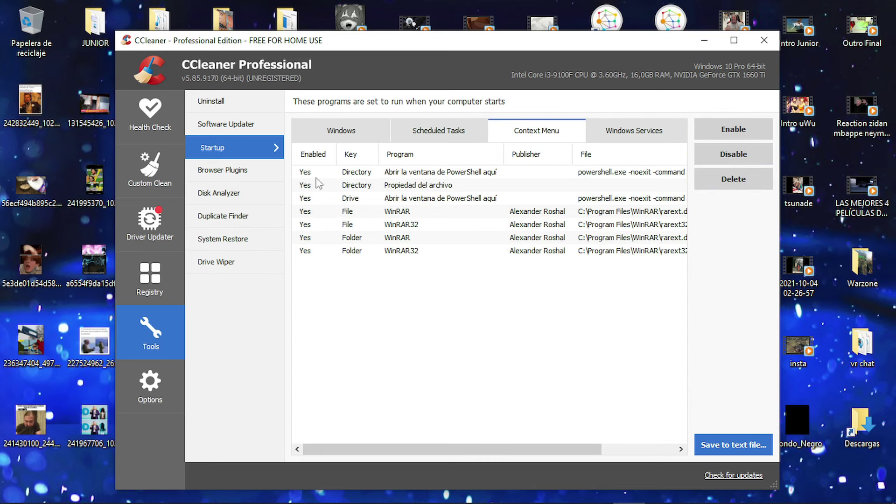
left_click(613, 134)
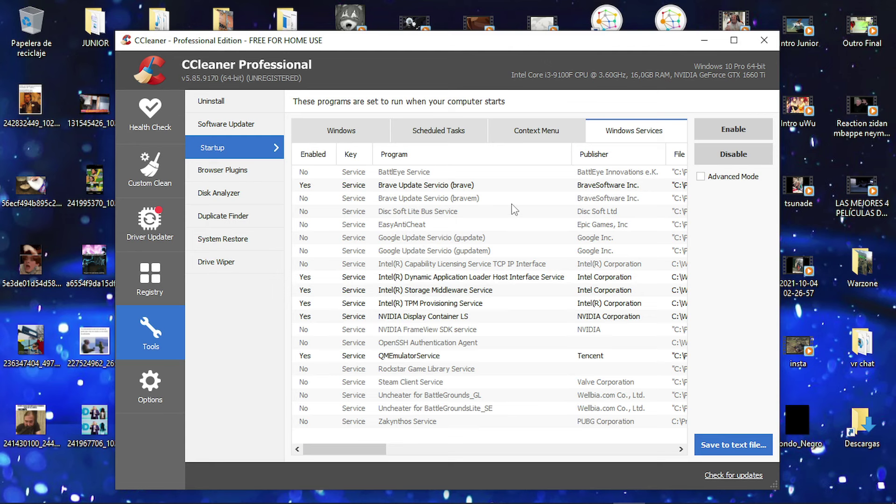
left_click(764, 40)
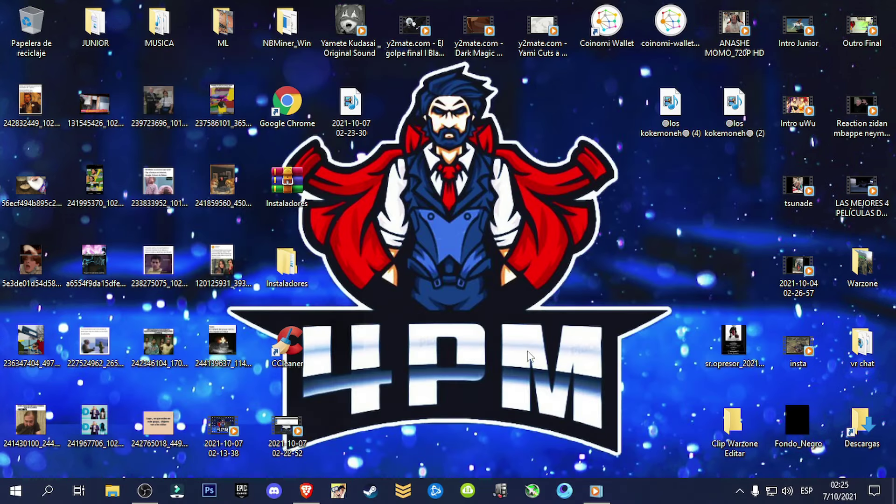
Browse in File Explorer to the Google folder under Archivos de programa (x86) on Disco local (C:)
left_click(116, 473)
left_click(67, 234)
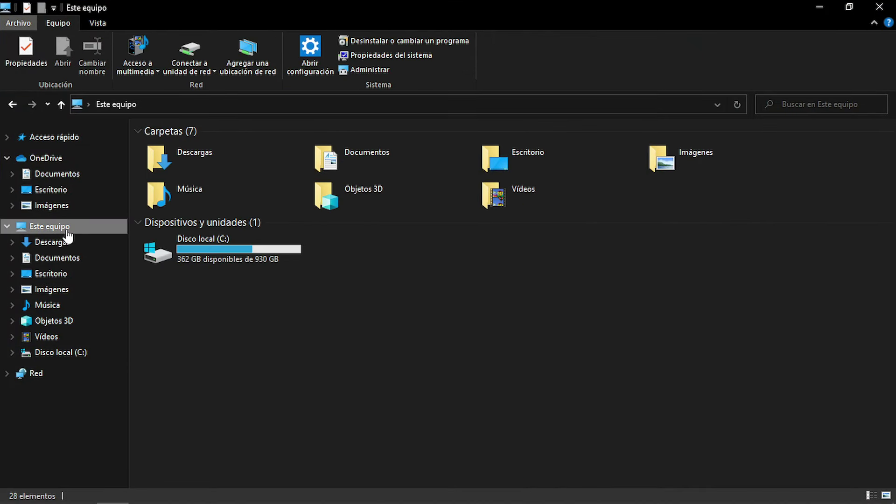
double_click(205, 246)
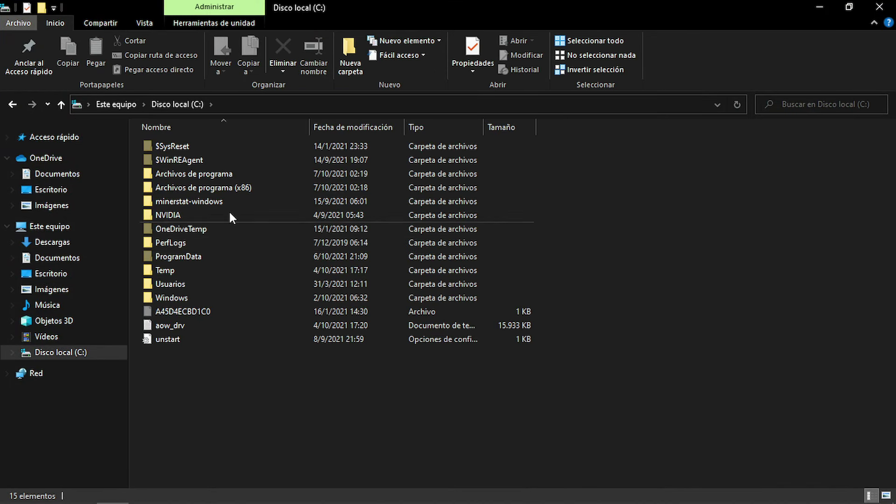
double_click(209, 191)
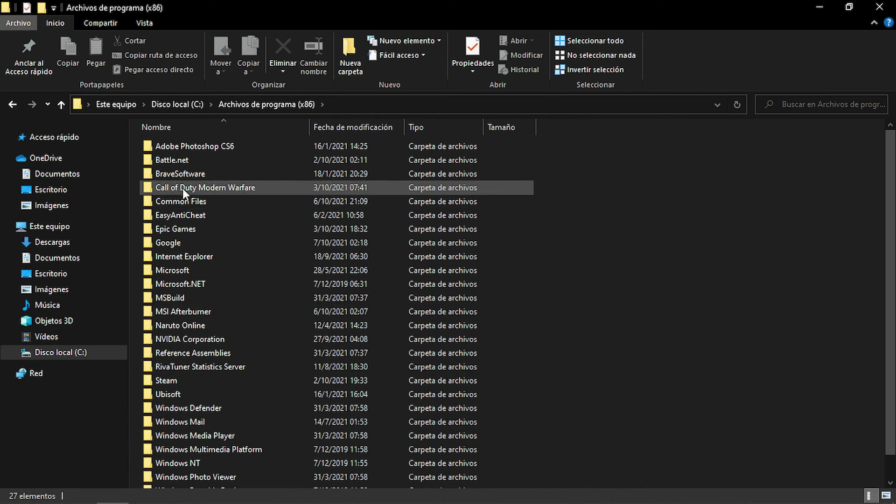
double_click(181, 243)
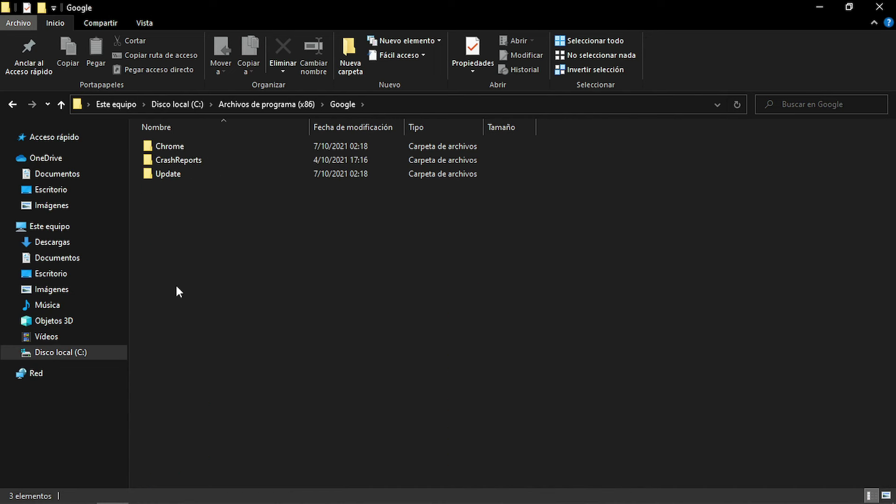
Try to delete the Update folder inside the Google folder, and close the File Explorer window
right_click(164, 174)
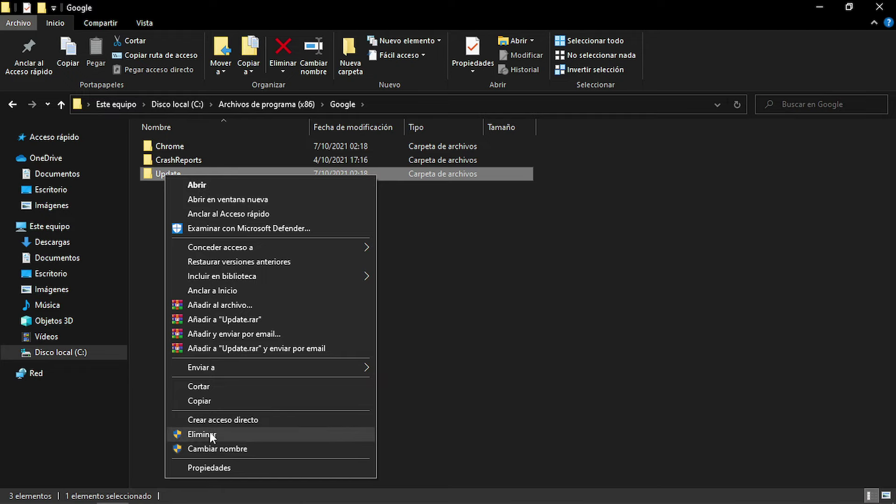
left_click(170, 433)
left_click(452, 201)
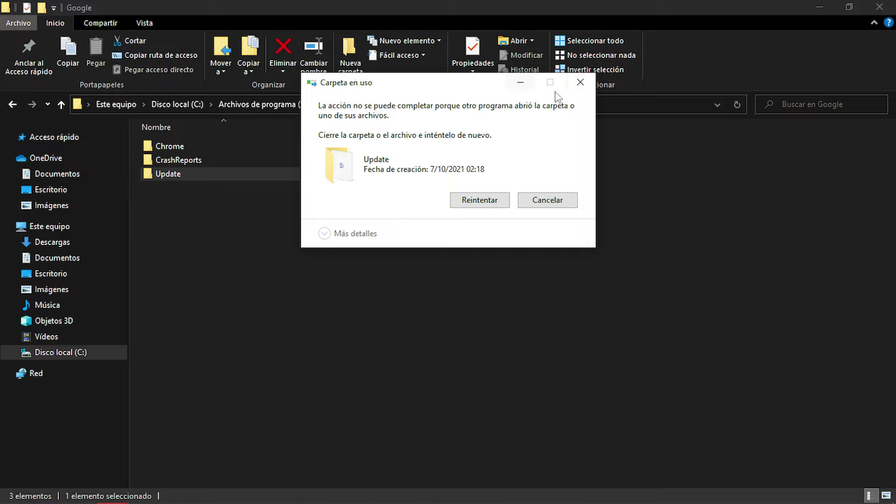
left_click(581, 83)
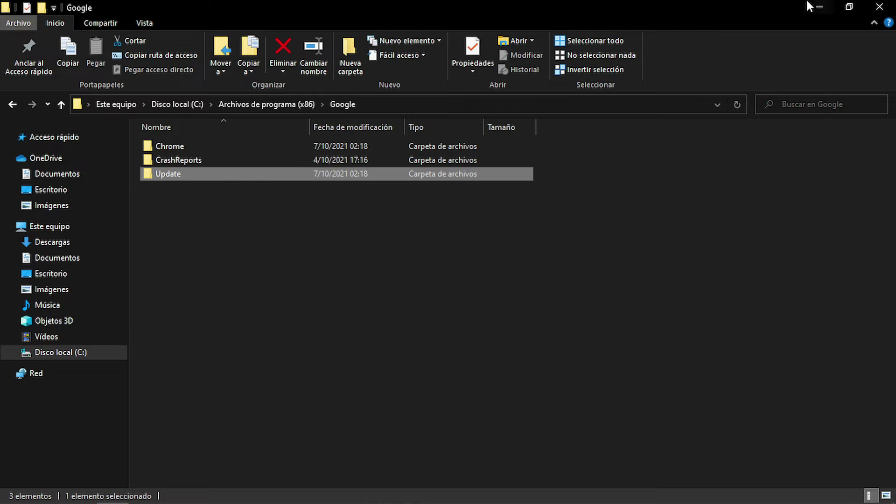
left_click(879, 6)
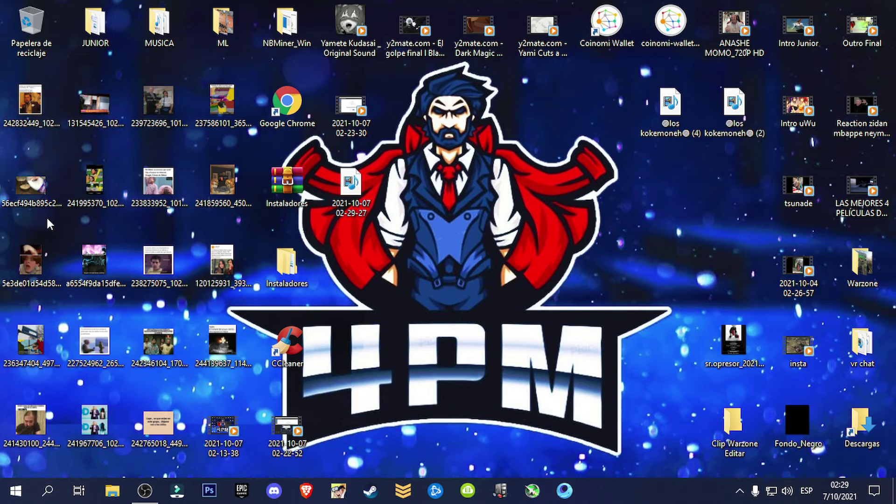
Reopen File Explorer at the Google folder in Archivos de programa (x86), where the Update folder is stored
left_click(113, 491)
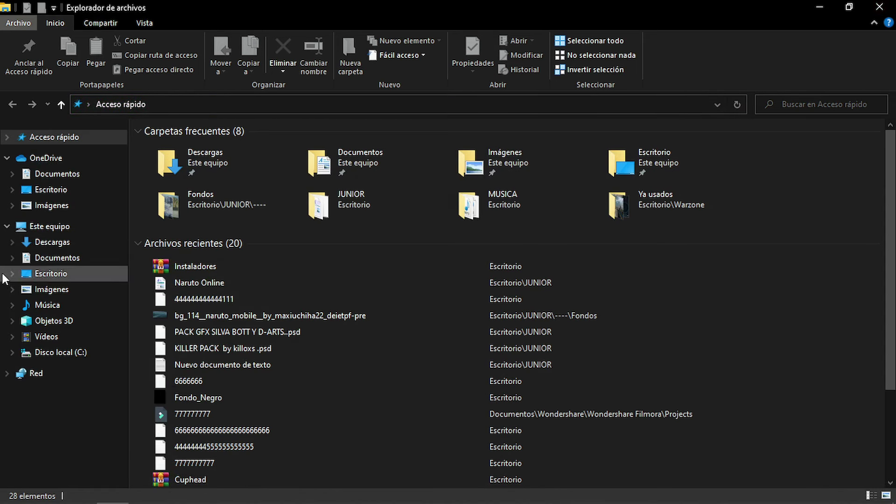
left_click(60, 226)
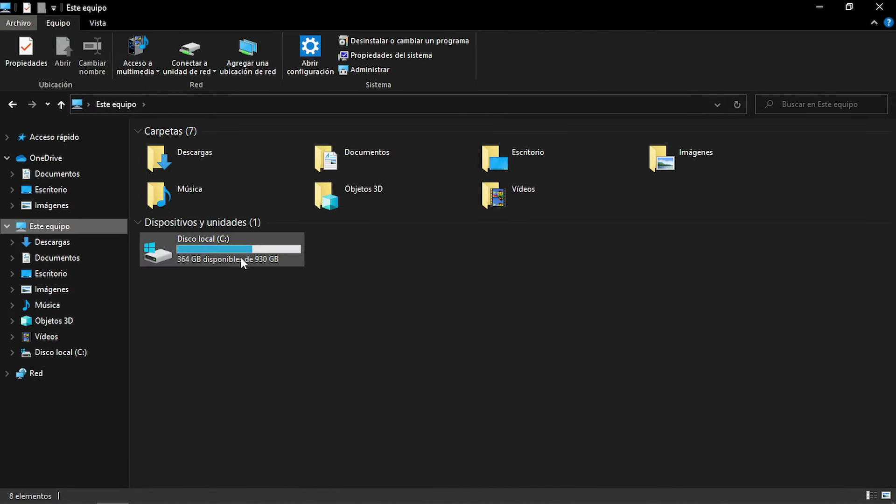
double_click(243, 256)
double_click(201, 185)
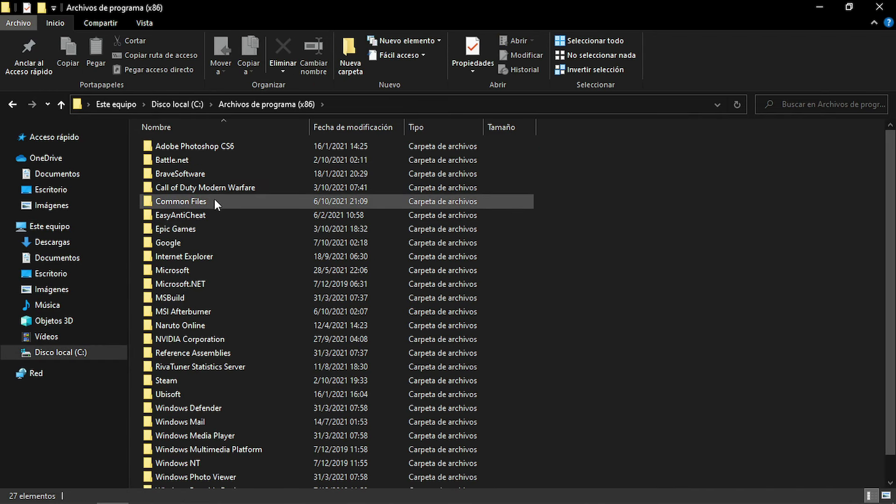
double_click(225, 243)
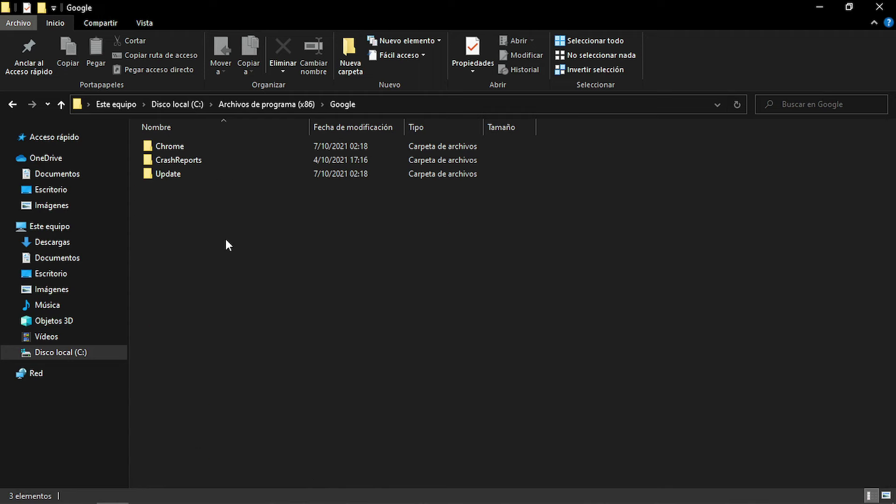
Delete the Update folder from the Google folder and close the File Explorer window
right_click(174, 175)
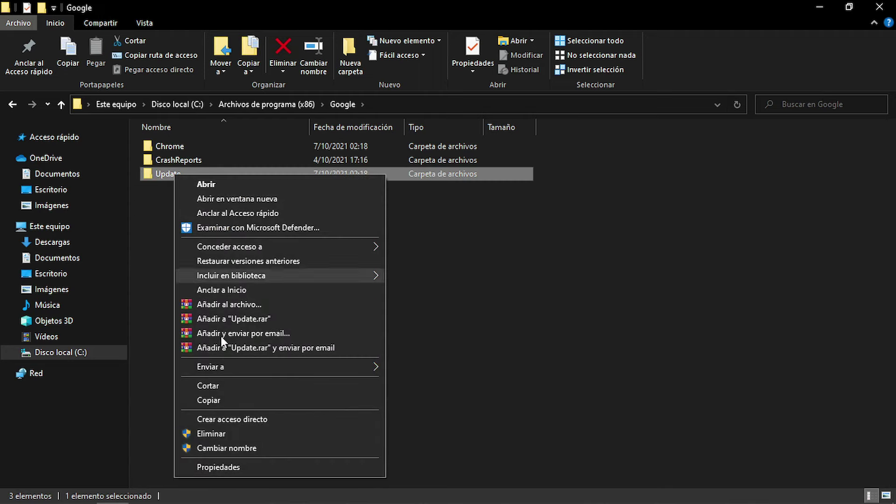
left_click(214, 433)
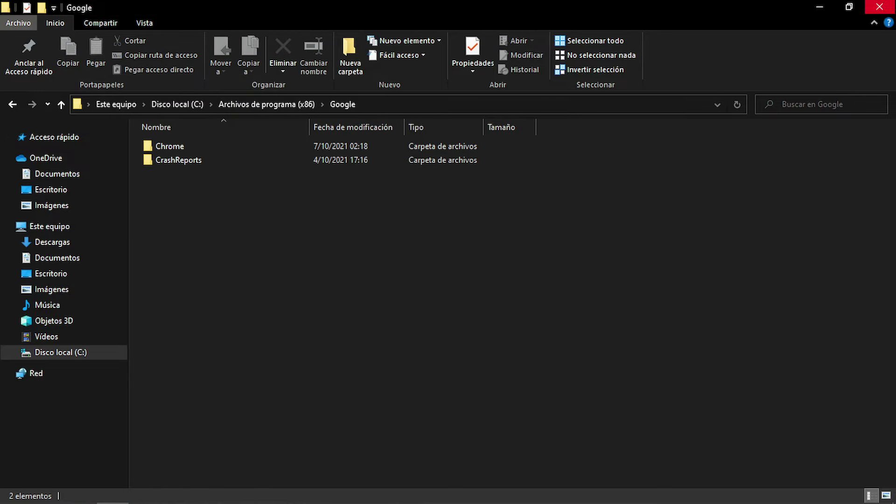
left_click(879, 7)
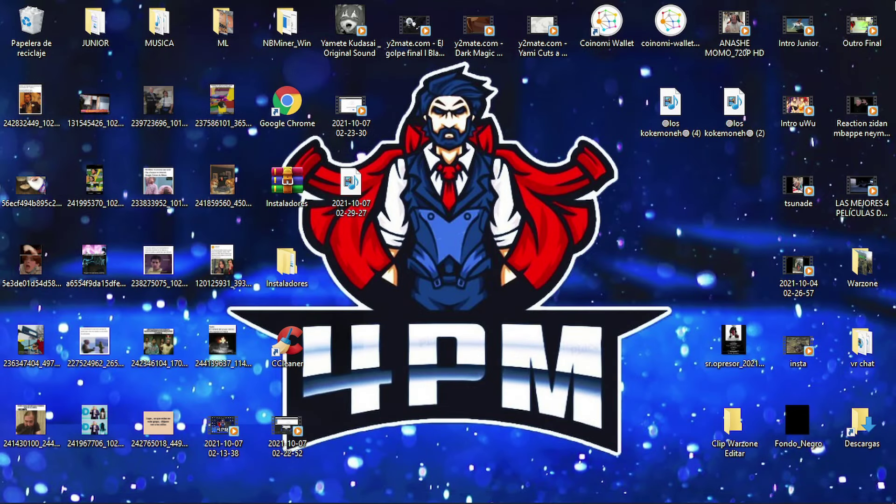
Quit the background program with the blue circular icon that is running among the hidden tray programs
mouse_move(740, 502)
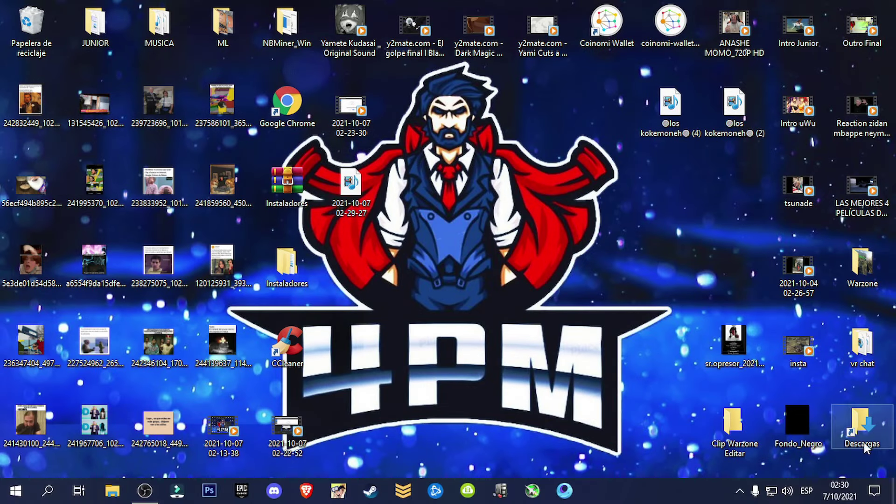
left_click(740, 494)
right_click(756, 465)
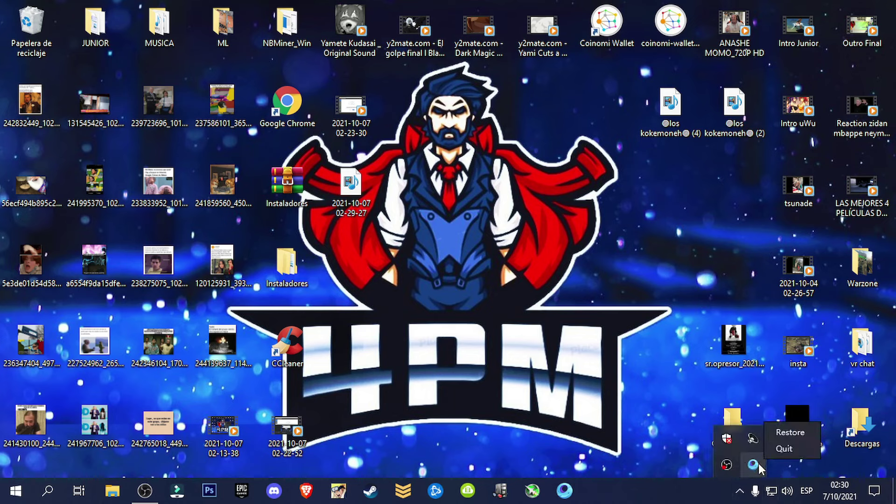
left_click(779, 449)
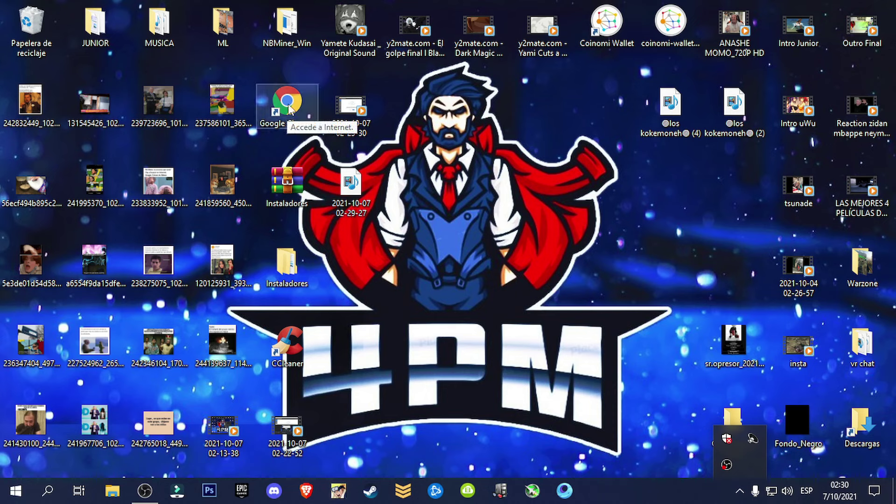
Launch Google Chrome from the desktop and maximize its welcome window
left_click_drag(290, 109, 642, 501)
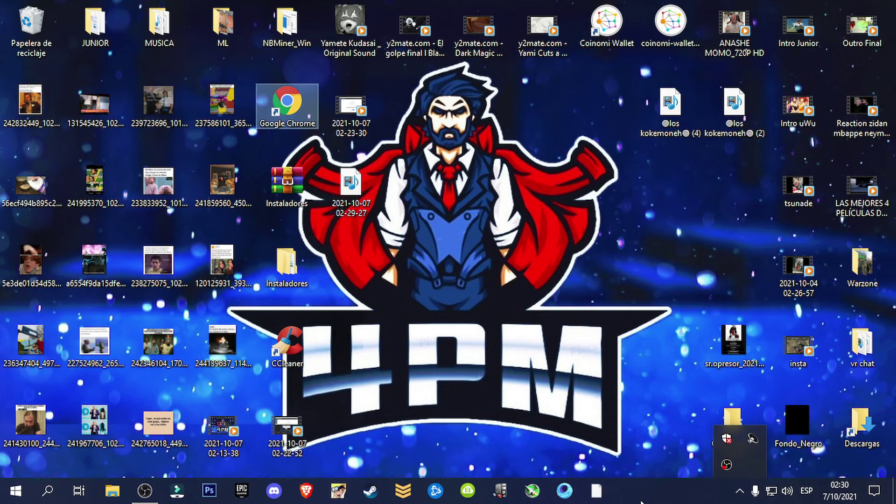
left_click(601, 497)
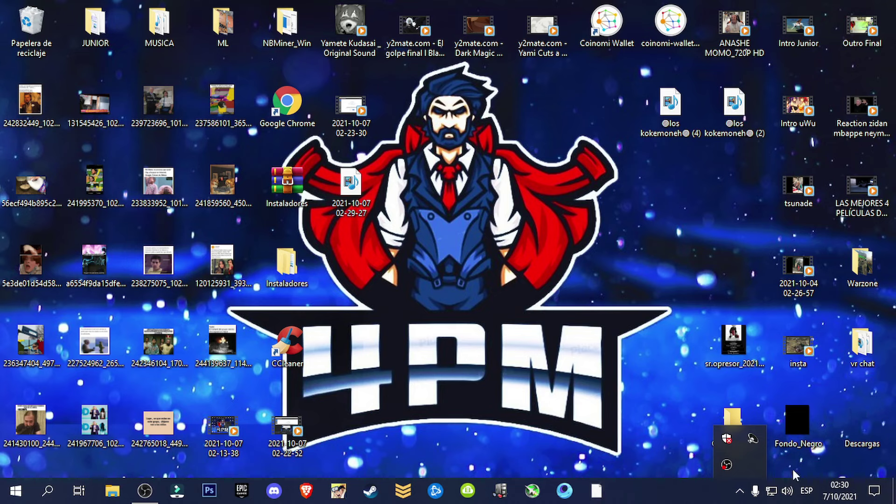
left_click(740, 493)
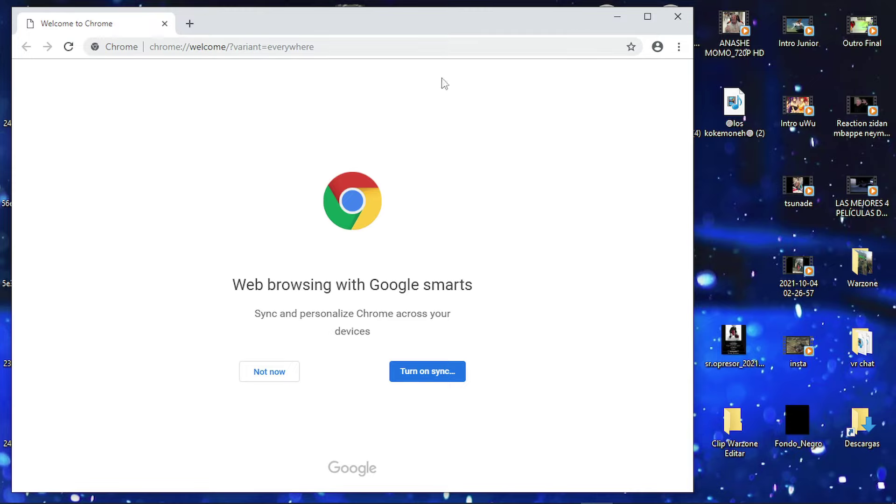
left_click(648, 19)
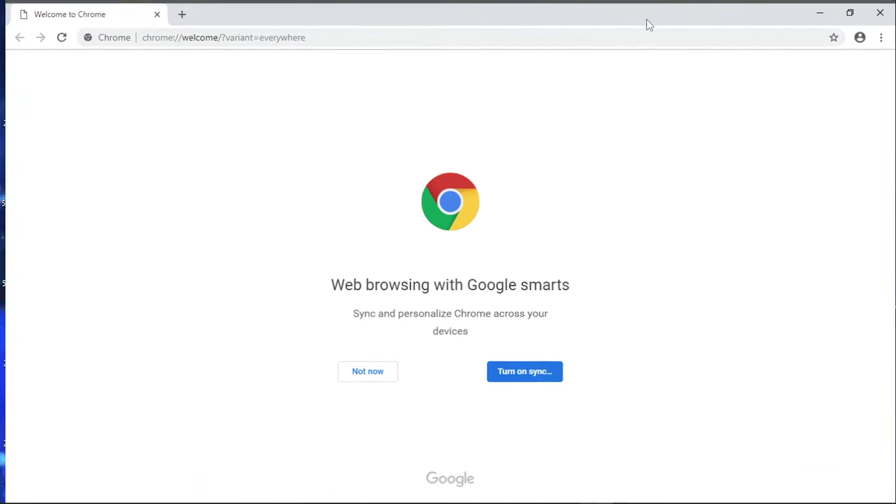
left_click(851, 12)
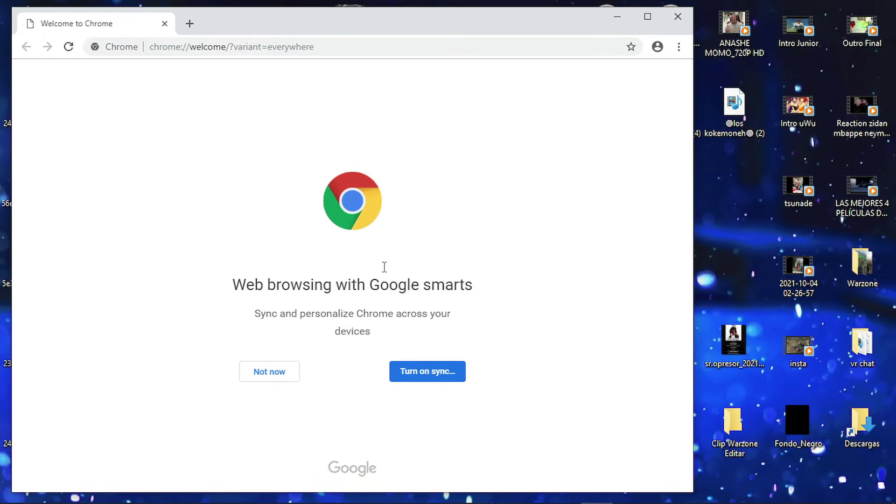
left_click(647, 18)
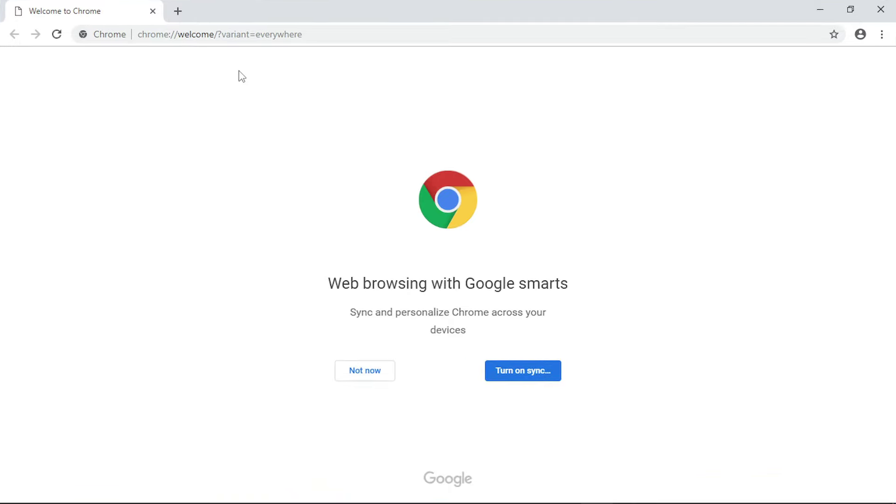
Search for "naruto online" and open the result Juego Oficial de Naruto from naruto.oasgames.com
left_click(232, 37)
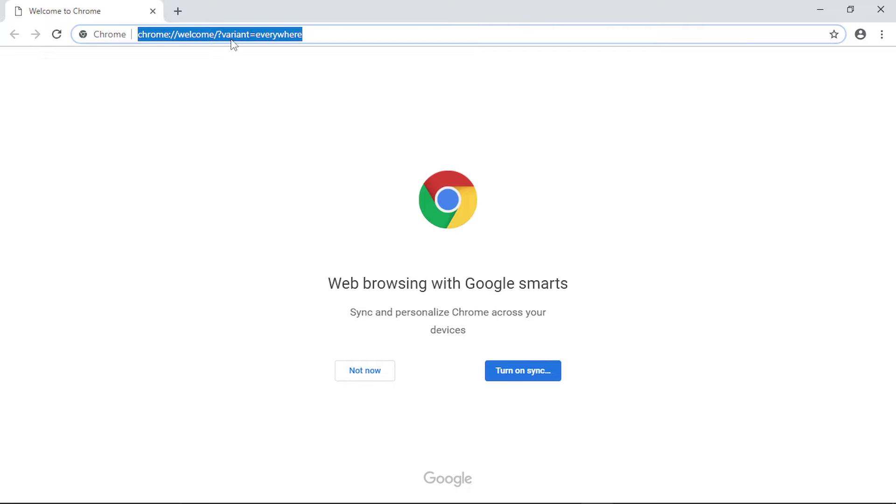
type("naruto online")
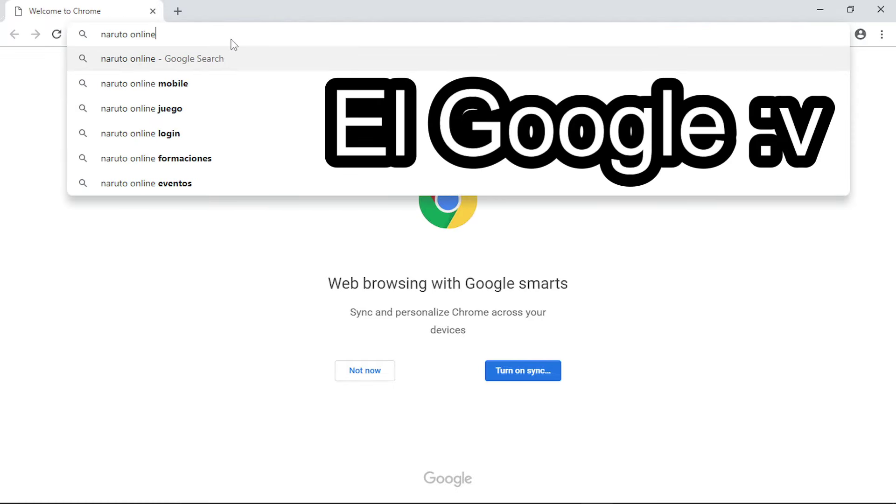
key("Return")
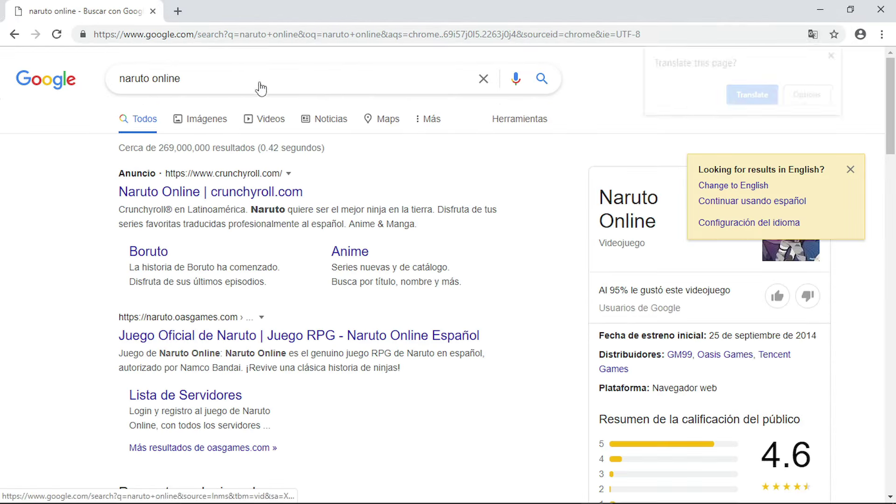
left_click(248, 80)
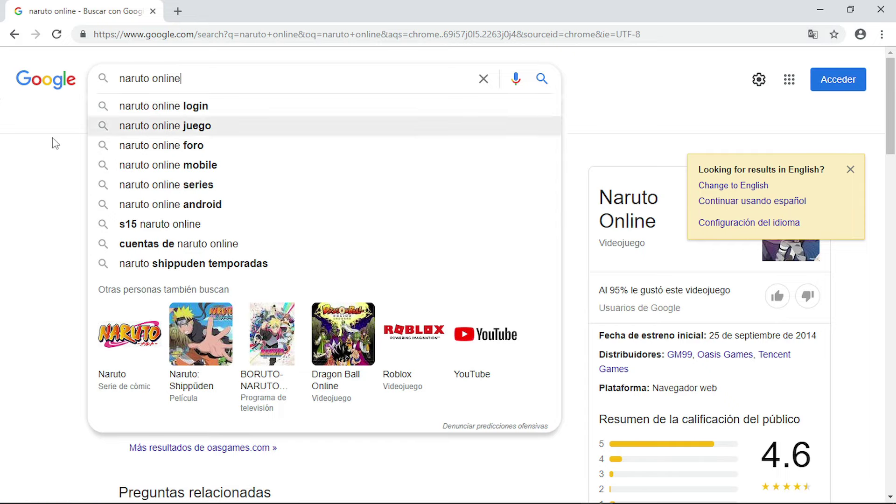
left_click(56, 144)
scroll(184, 306, "down", 7)
scroll(185, 306, "up", 6)
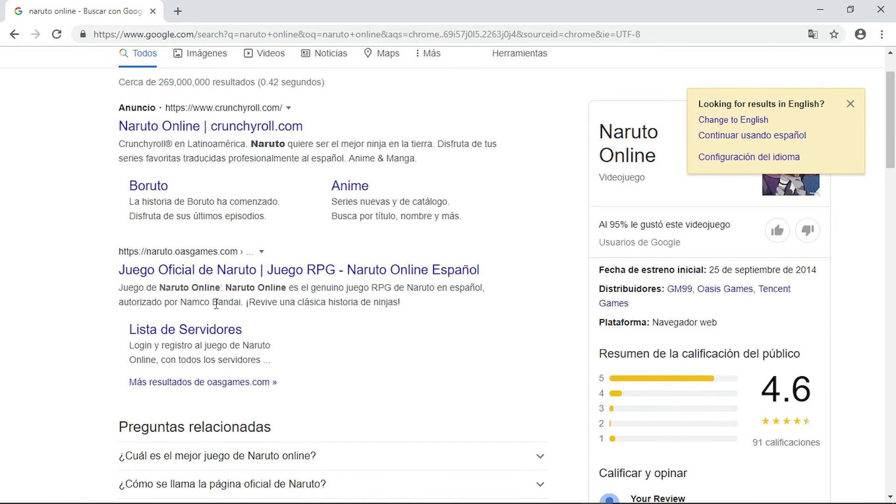
left_click(283, 275)
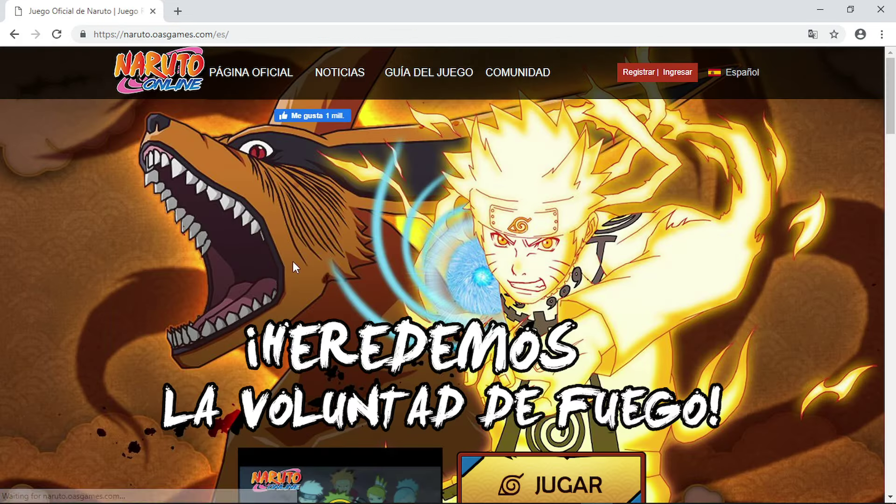
Sign in to the Naruto Online website with the Facebook login option
left_click(681, 75)
left_click(376, 187)
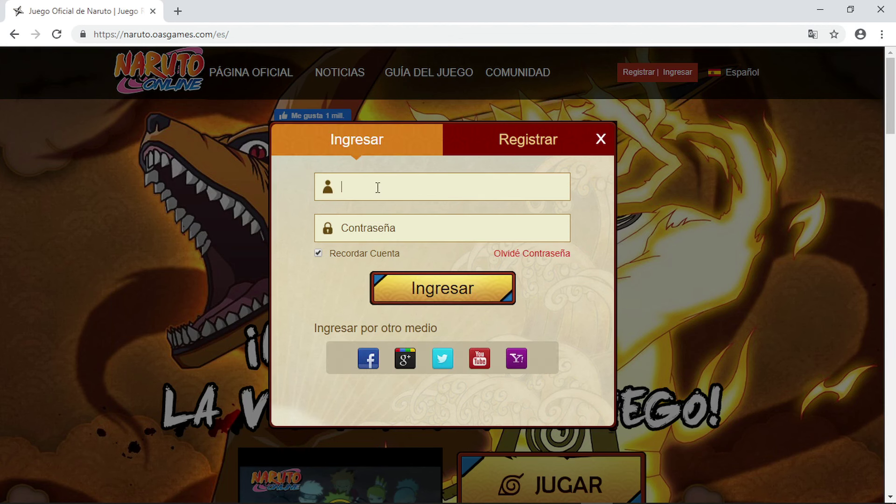
left_click(368, 359)
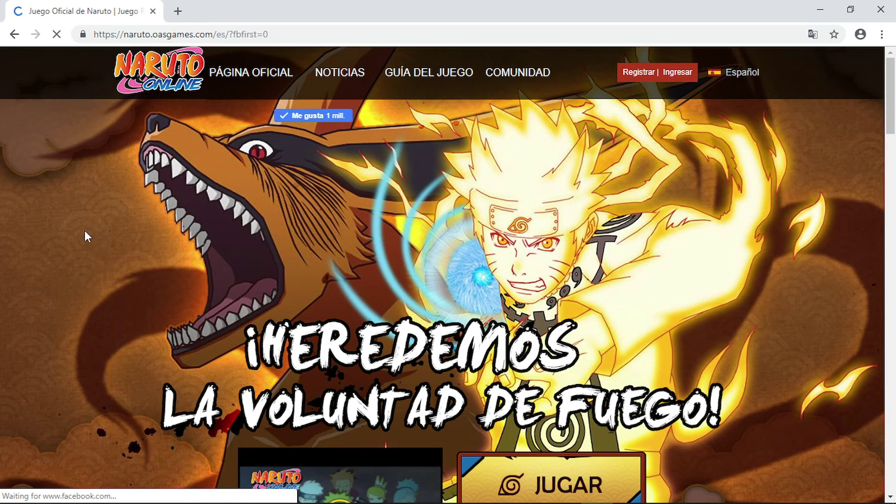
Open game server S189 from the account menu and close the official home page tab
mouse_move(564, 70)
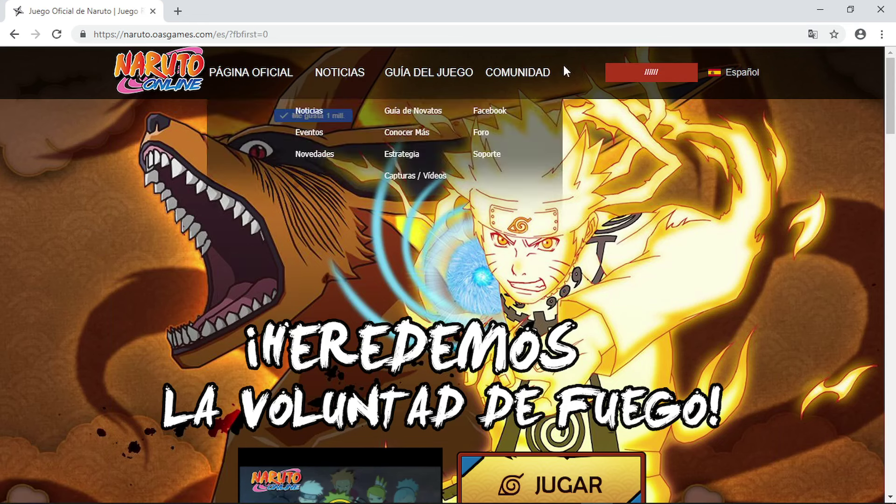
mouse_move(687, 74)
left_click(685, 100)
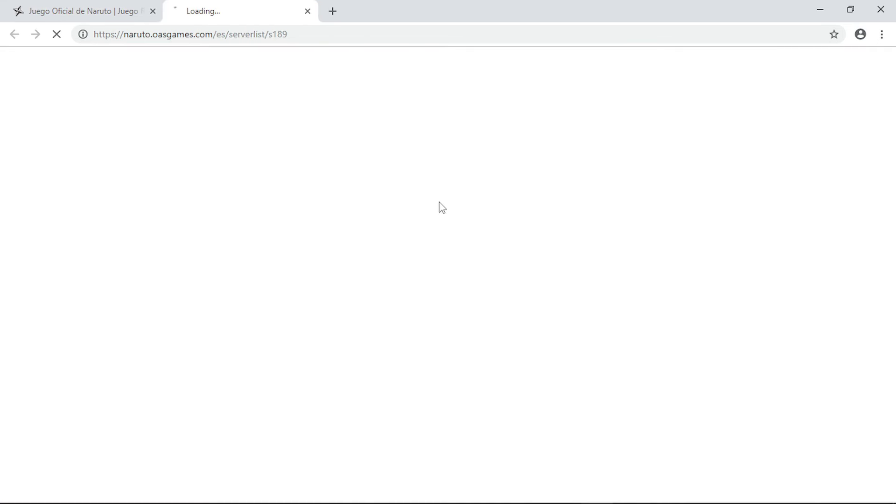
left_click(126, 7)
left_click(152, 12)
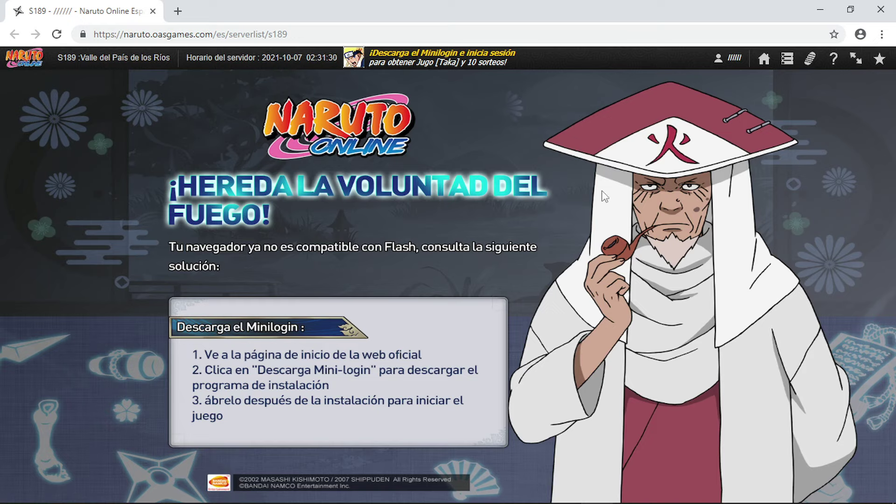
Open the site settings for naruto.oasgames.com and set the Flash permission to Allow
left_click(83, 35)
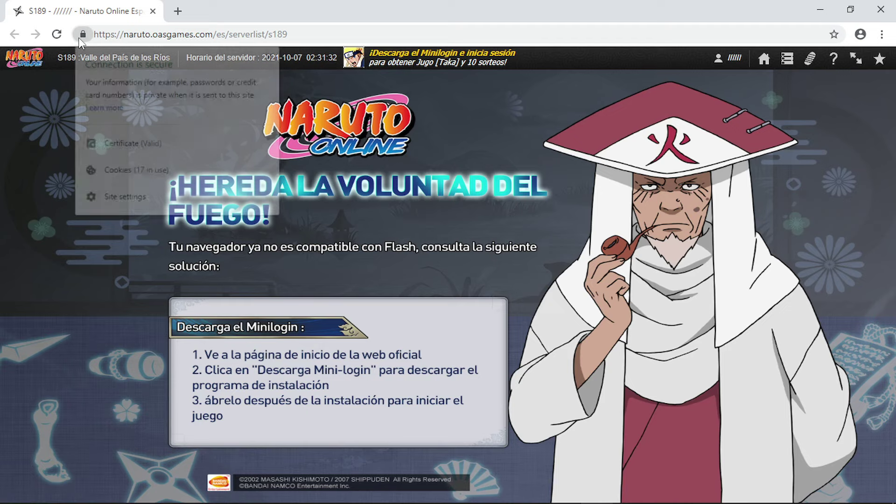
left_click(124, 198)
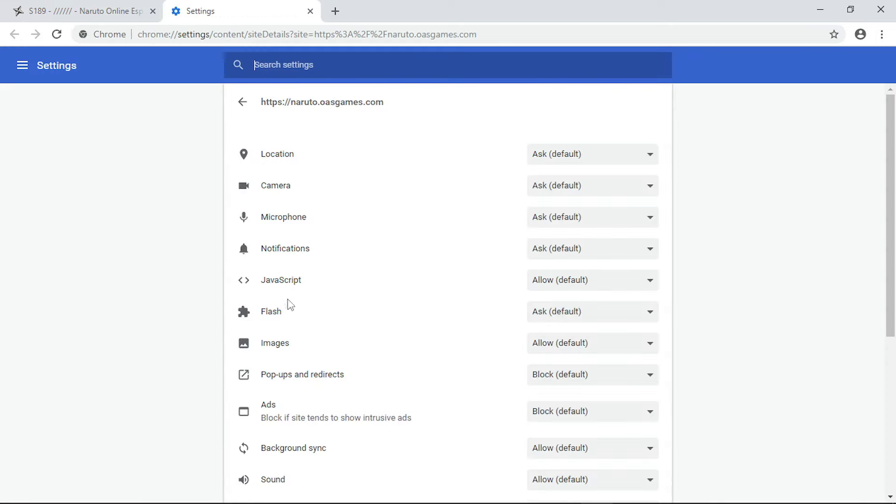
left_click(584, 322)
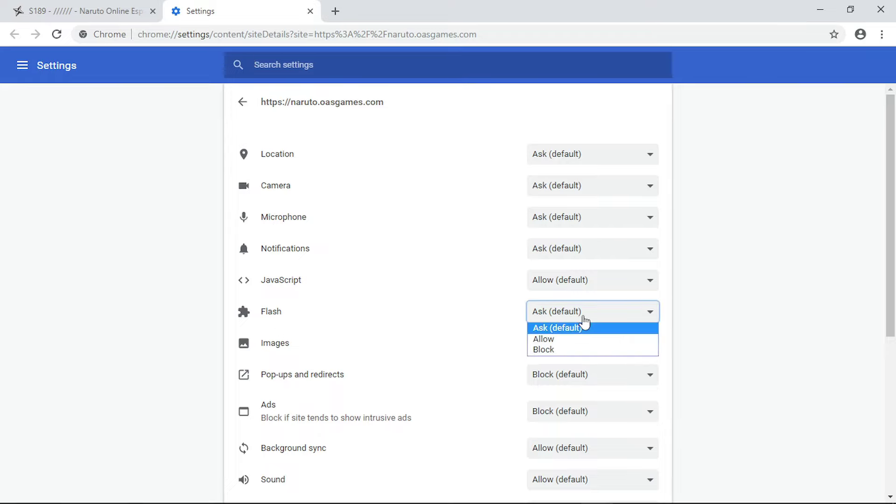
left_click(565, 339)
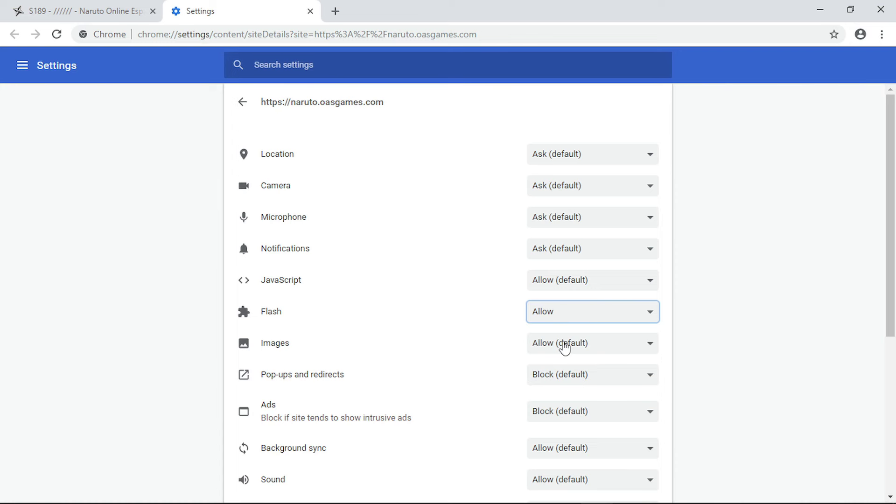
Close the Settings tab and reload the S189 game page to apply the updated permission
left_click(77, 7)
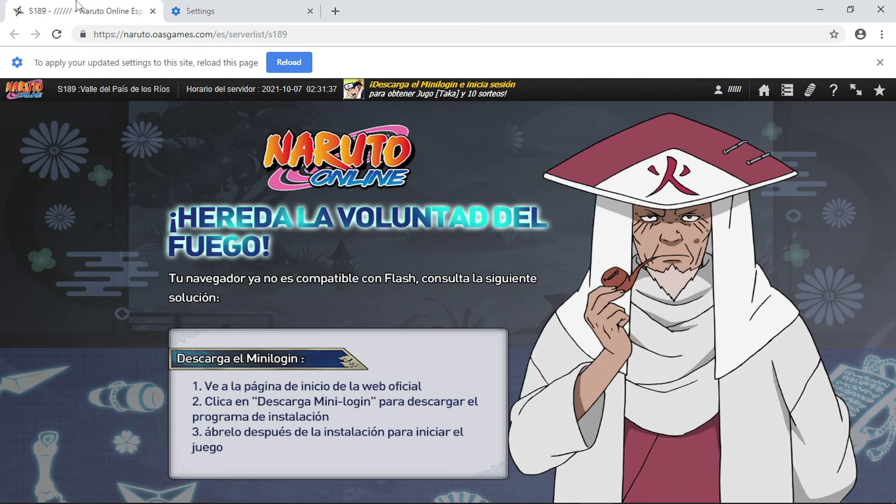
left_click(310, 11)
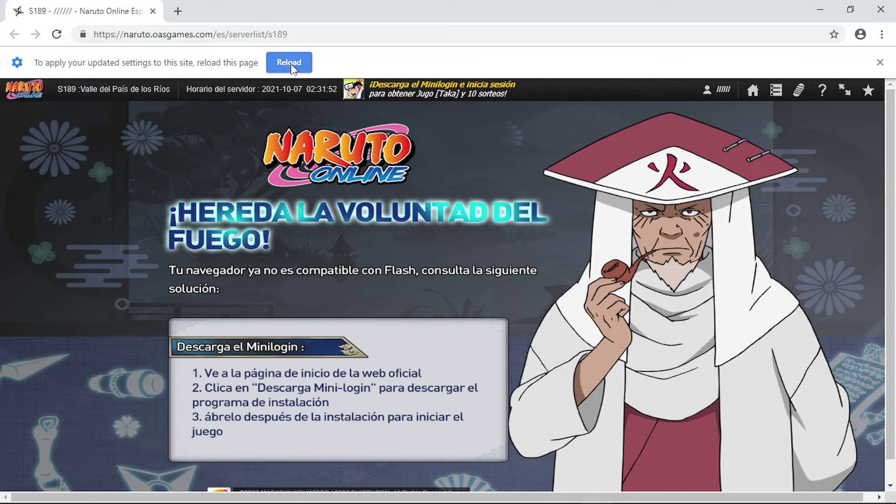
left_click(290, 63)
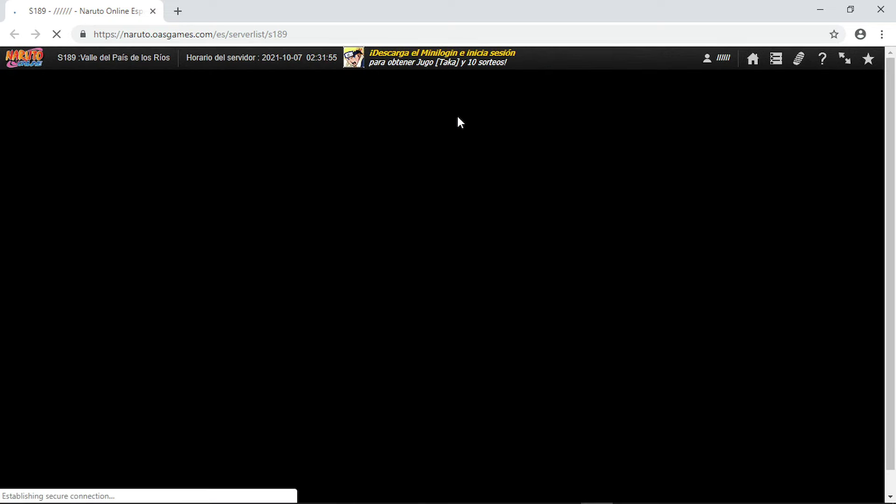